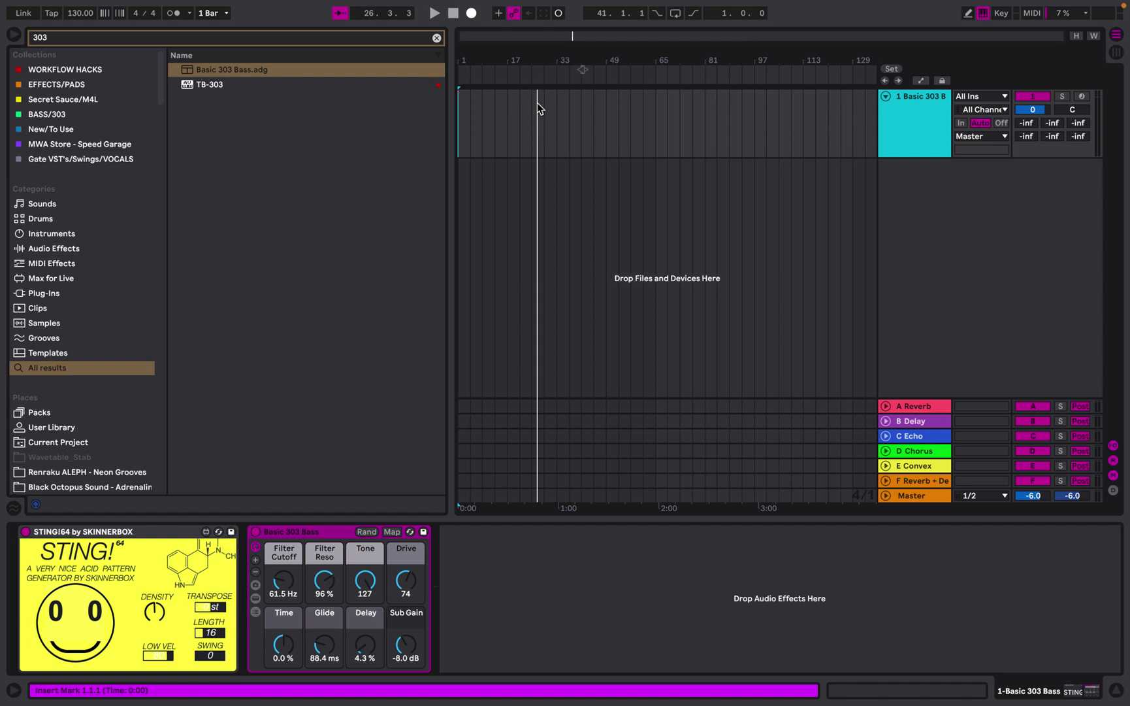
# Place the insert marker at bar 5 (5.1.1) and select the STING!64 device.
pyautogui.click(471, 114)
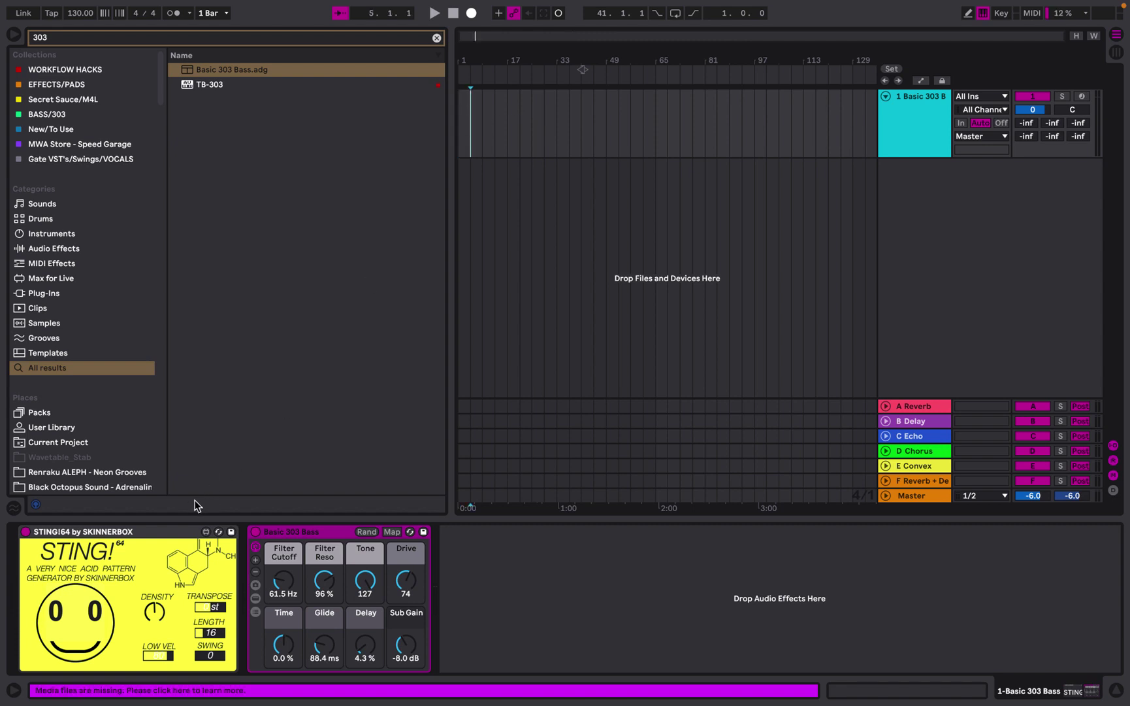
pyautogui.click(178, 529)
# Delete the track's devices and load a fresh STING!64 from a 'sting' browser search.
pyautogui.press('Delete')
pyautogui.press('Delete')
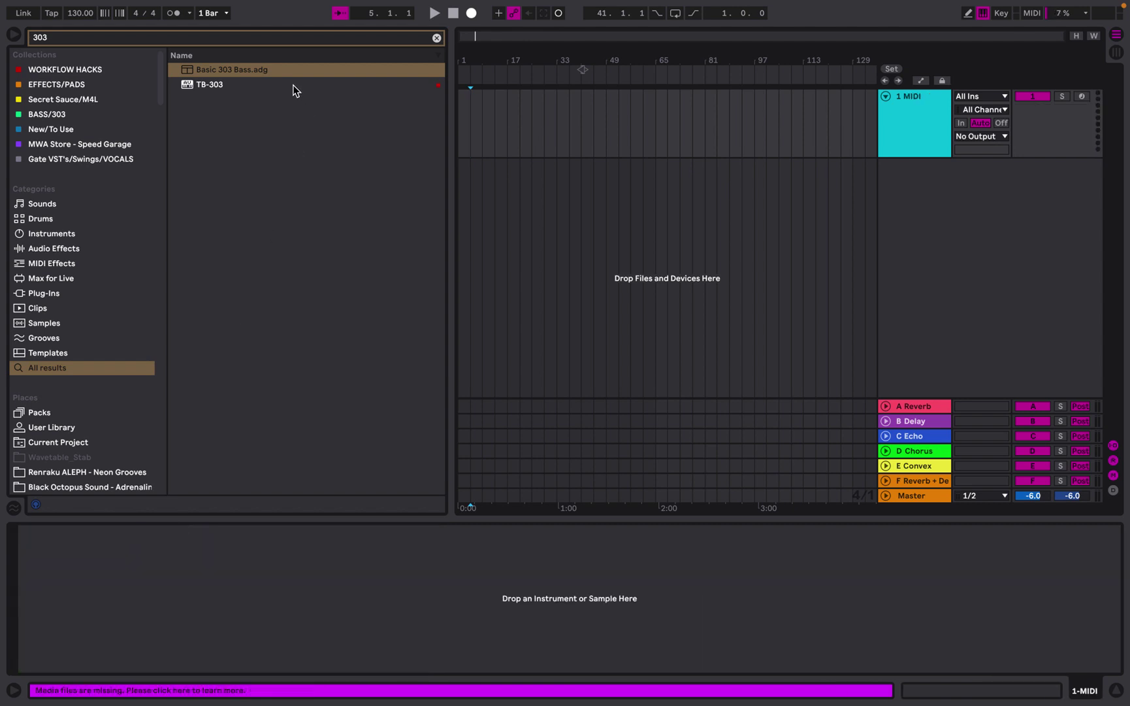
pyautogui.click(247, 38)
pyautogui.write('sting')
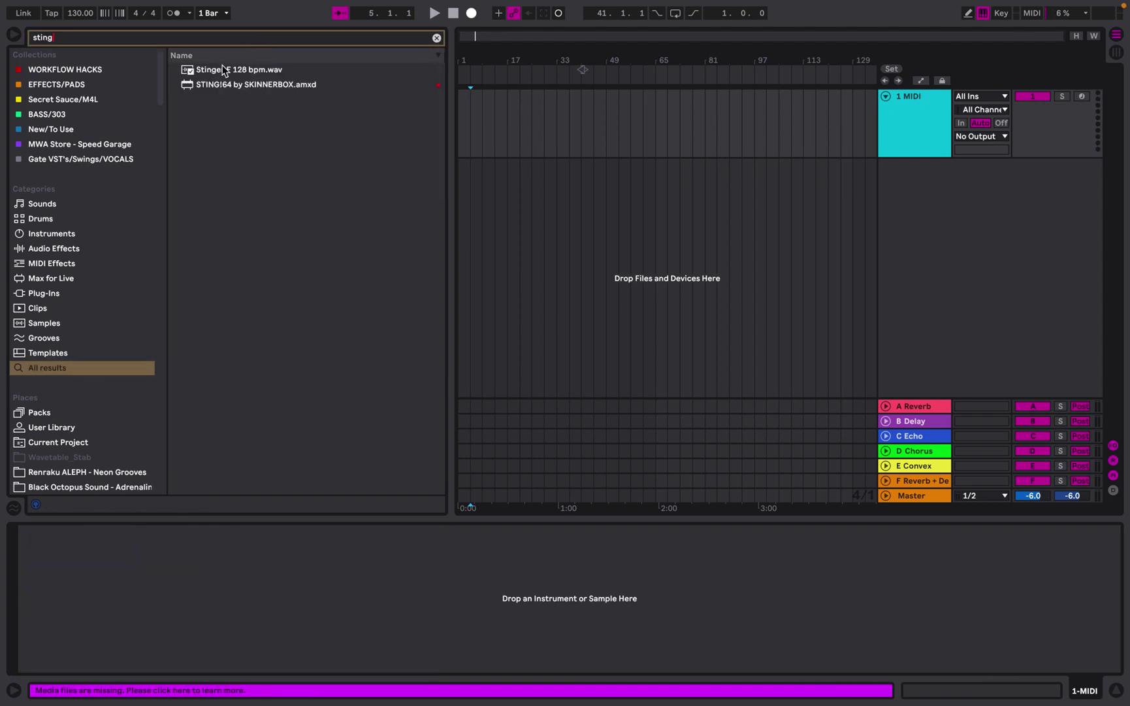
pyautogui.doubleClick(222, 83)
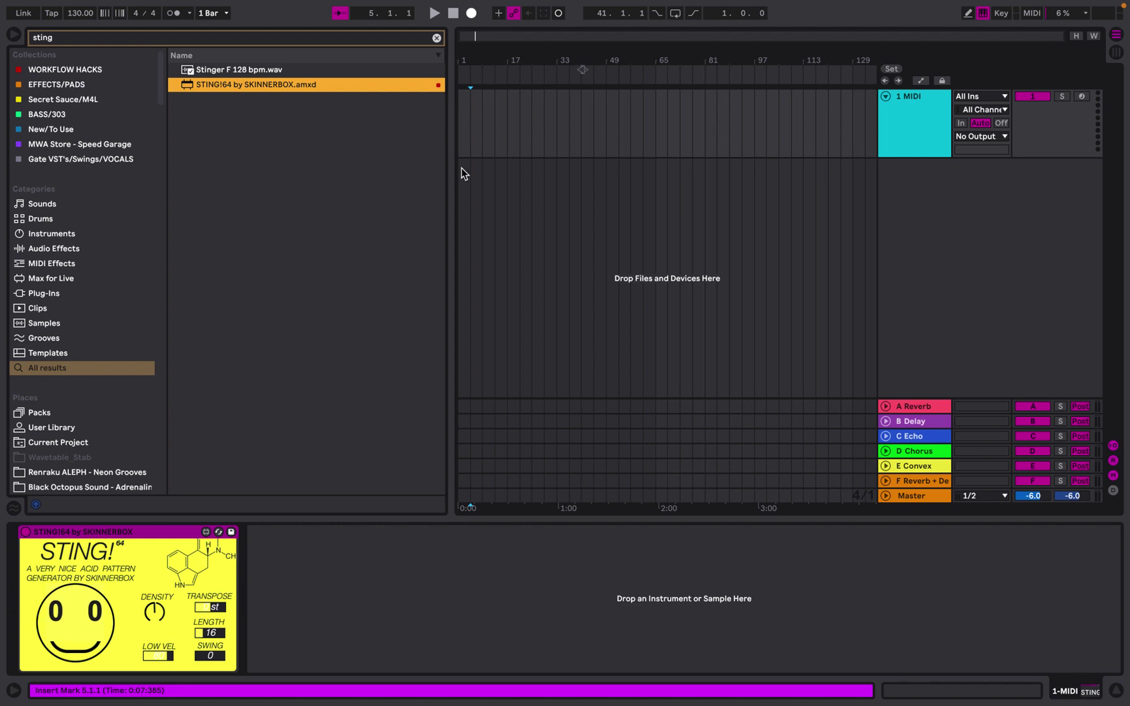
# Add the Basic 303 Bass preset from a '303' search and start playback.
pyautogui.click(207, 37)
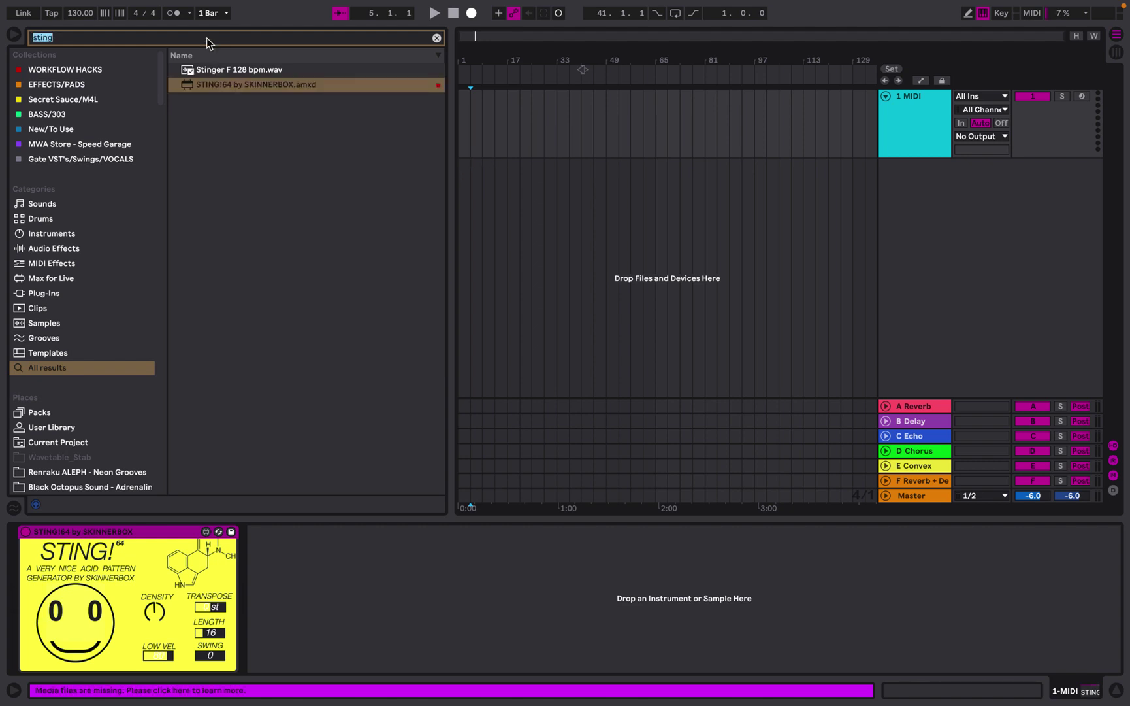
pyautogui.write('303')
pyautogui.doubleClick(230, 70)
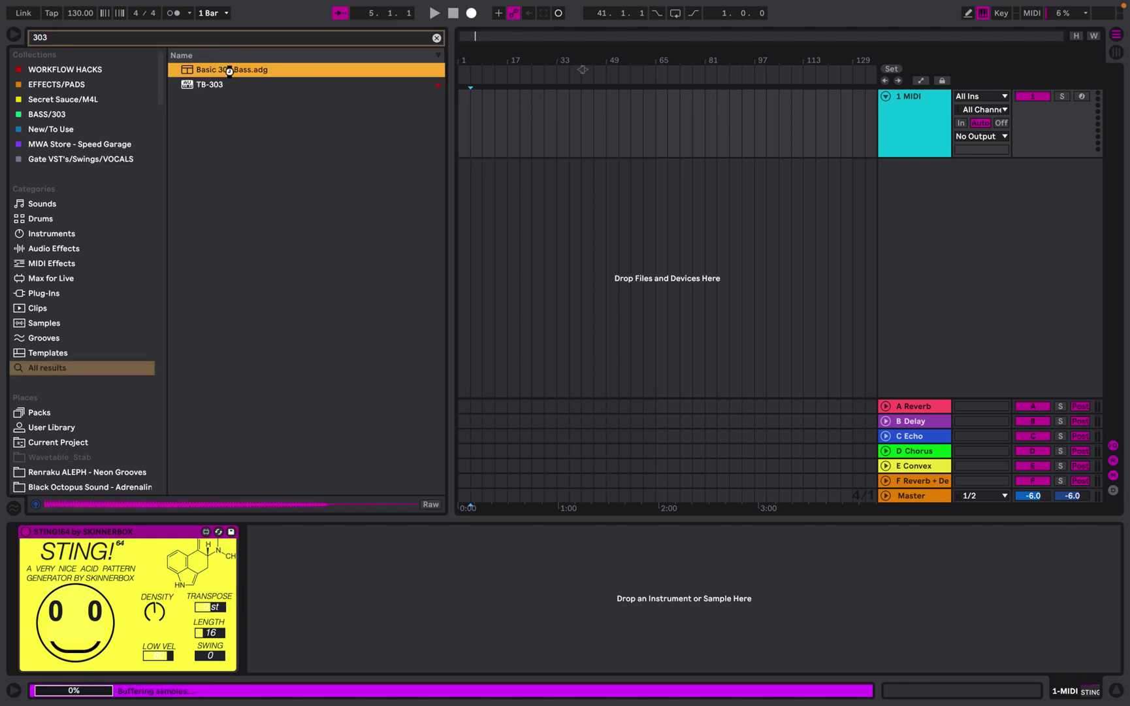
pyautogui.press('space')
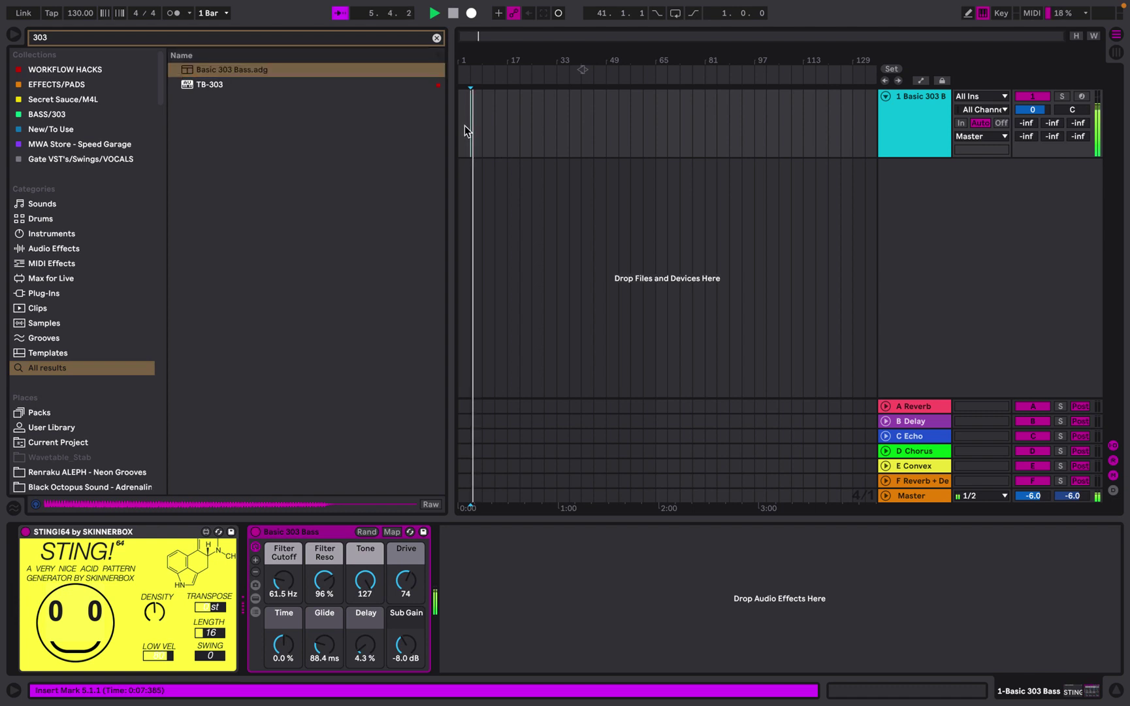
# Generate a new STING!64 pattern and play it once from the arrangement start.
pyautogui.click(459, 128)
pyautogui.press('space')
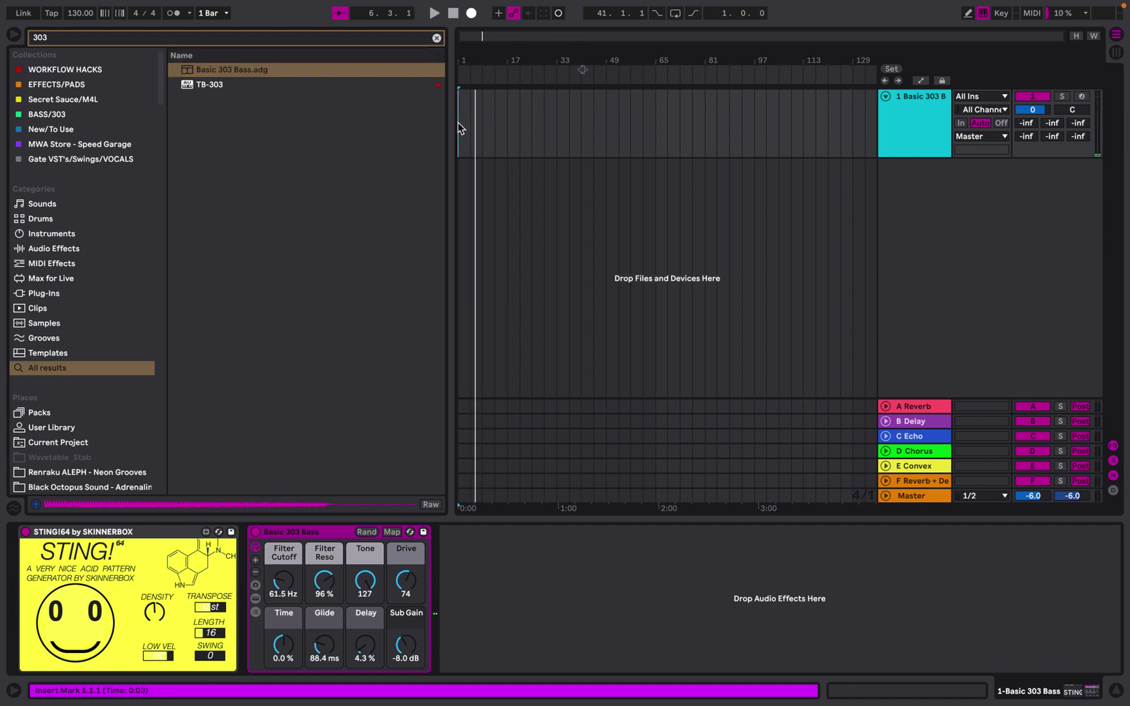
pyautogui.click(64, 617)
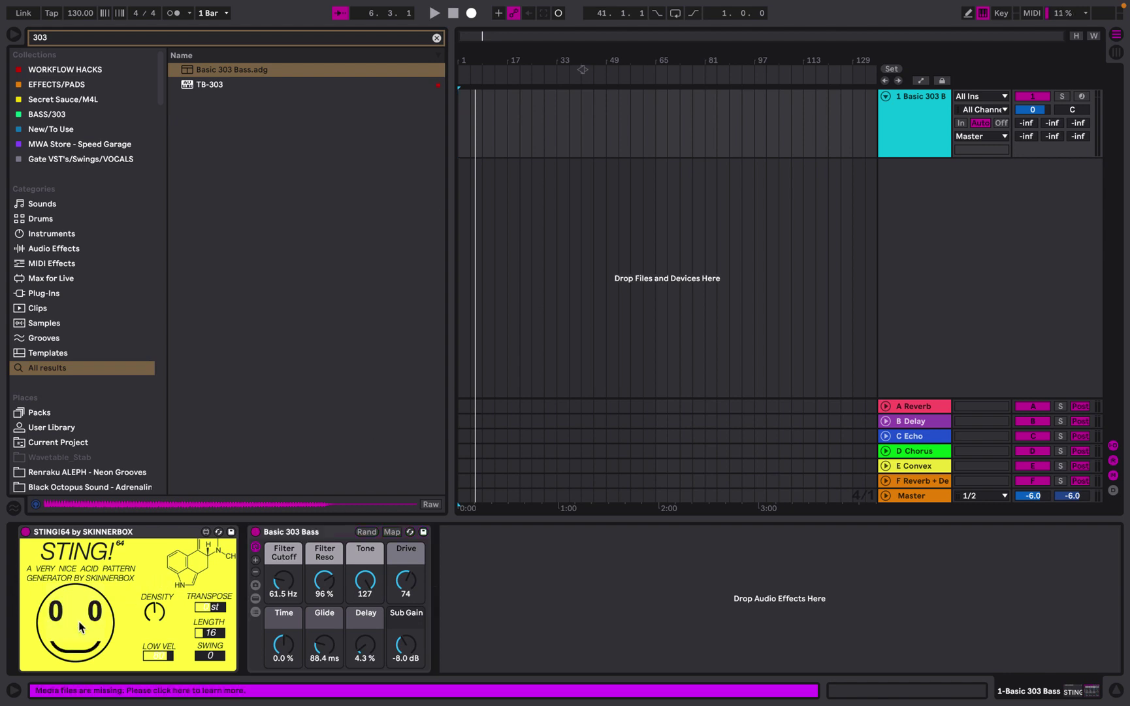
pyautogui.press('space')
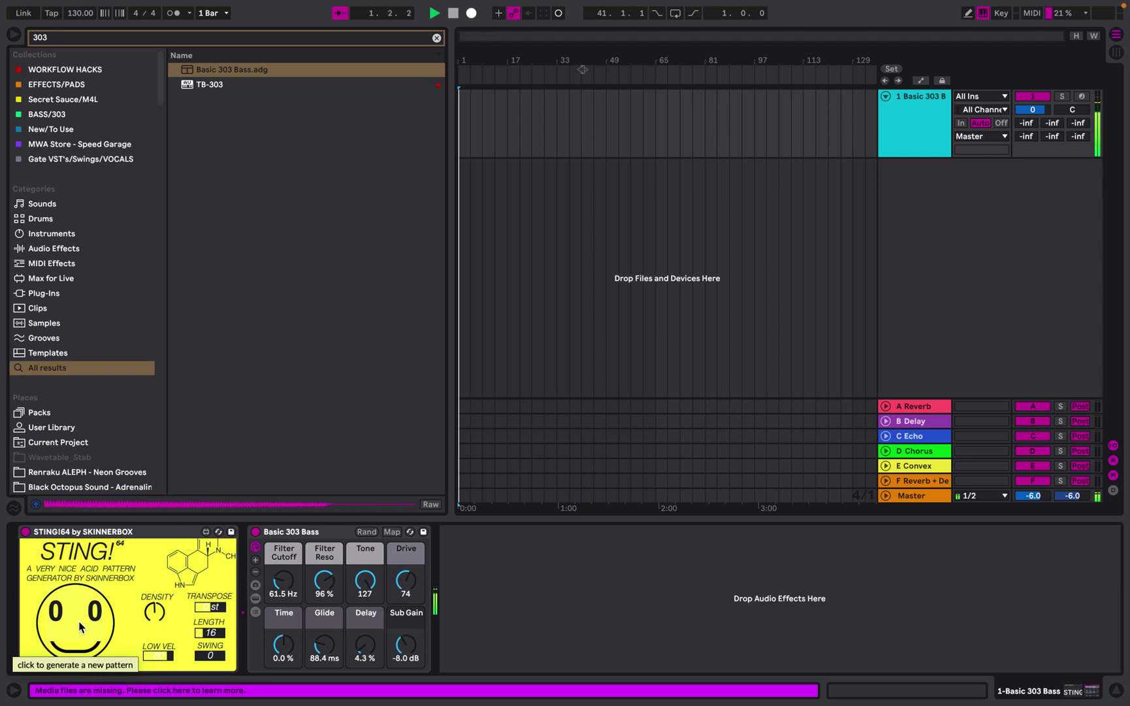
pyautogui.press('space')
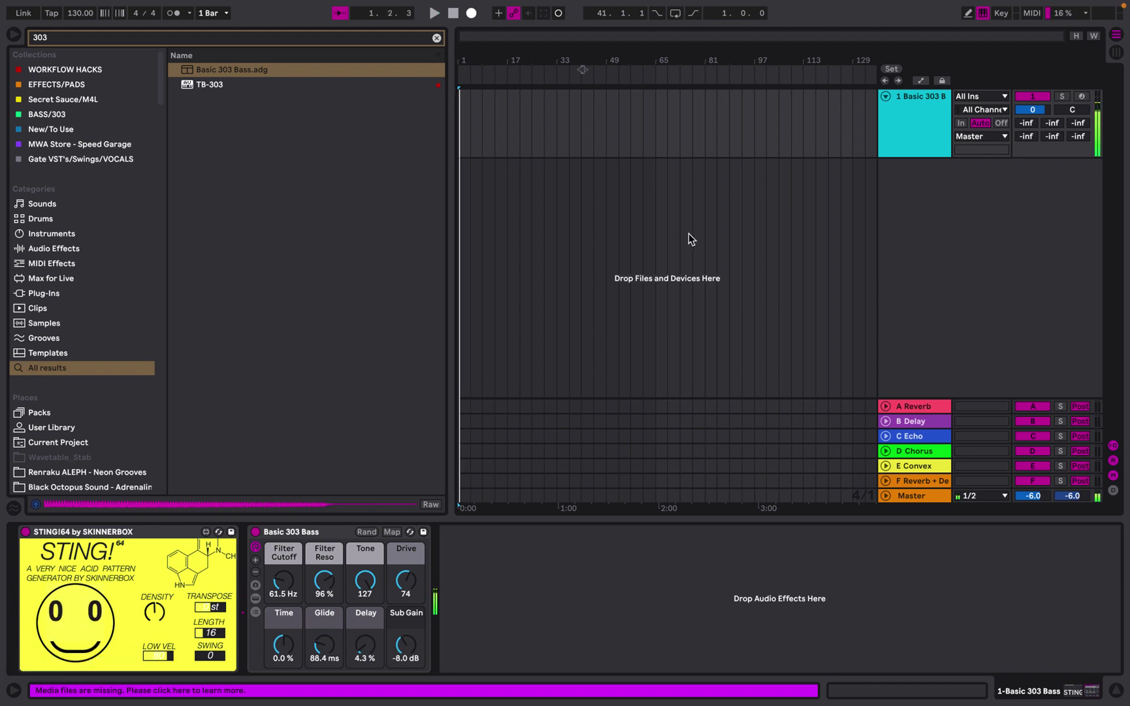
# Insert a MIDI track with Monitor In, input 1-Basic 303 Bass, and arm it.
pyautogui.rightClick(907, 190)
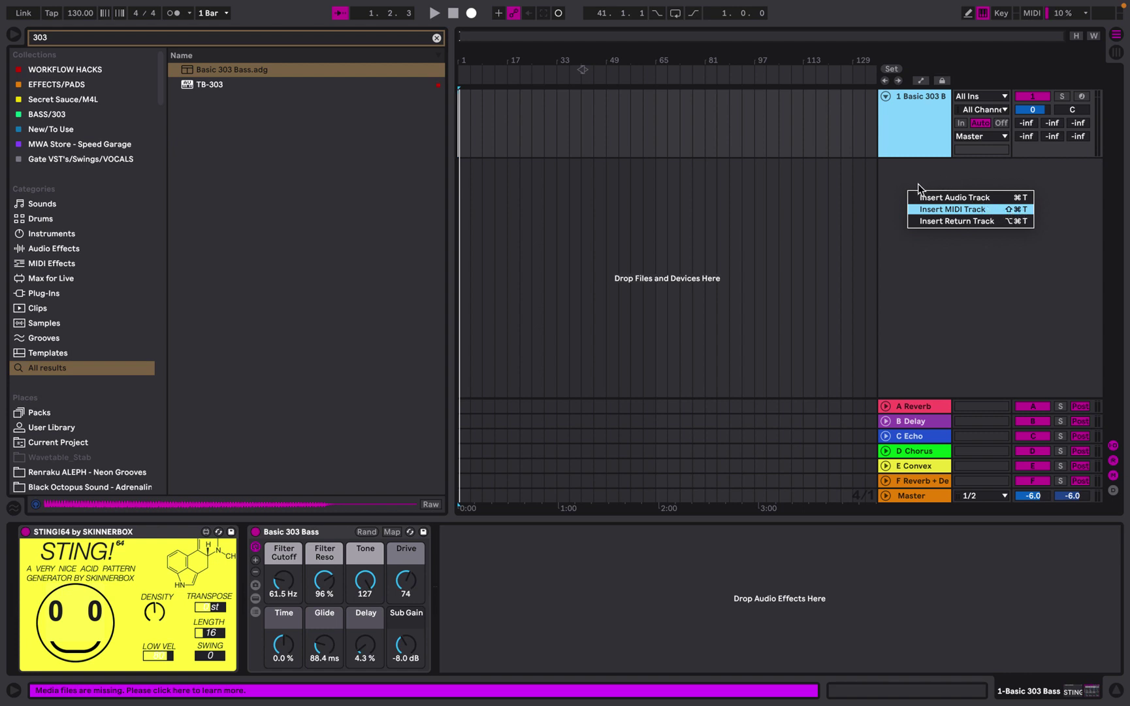
pyautogui.press('Return')
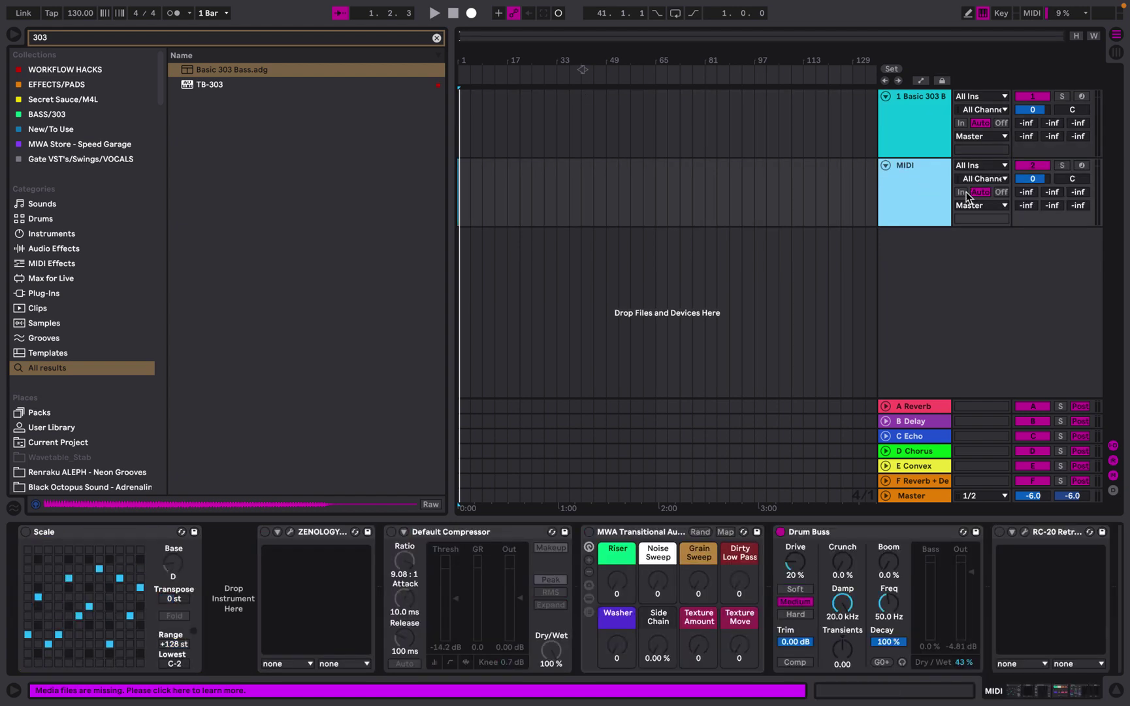
pyautogui.click(965, 193)
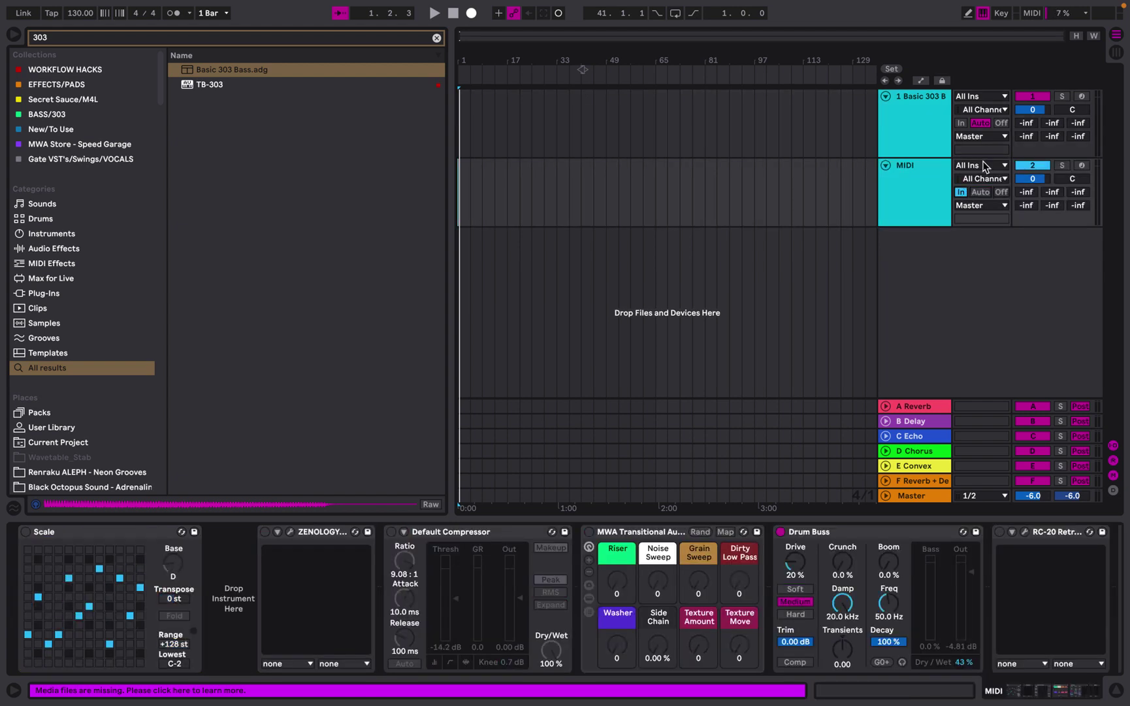
pyautogui.click(981, 166)
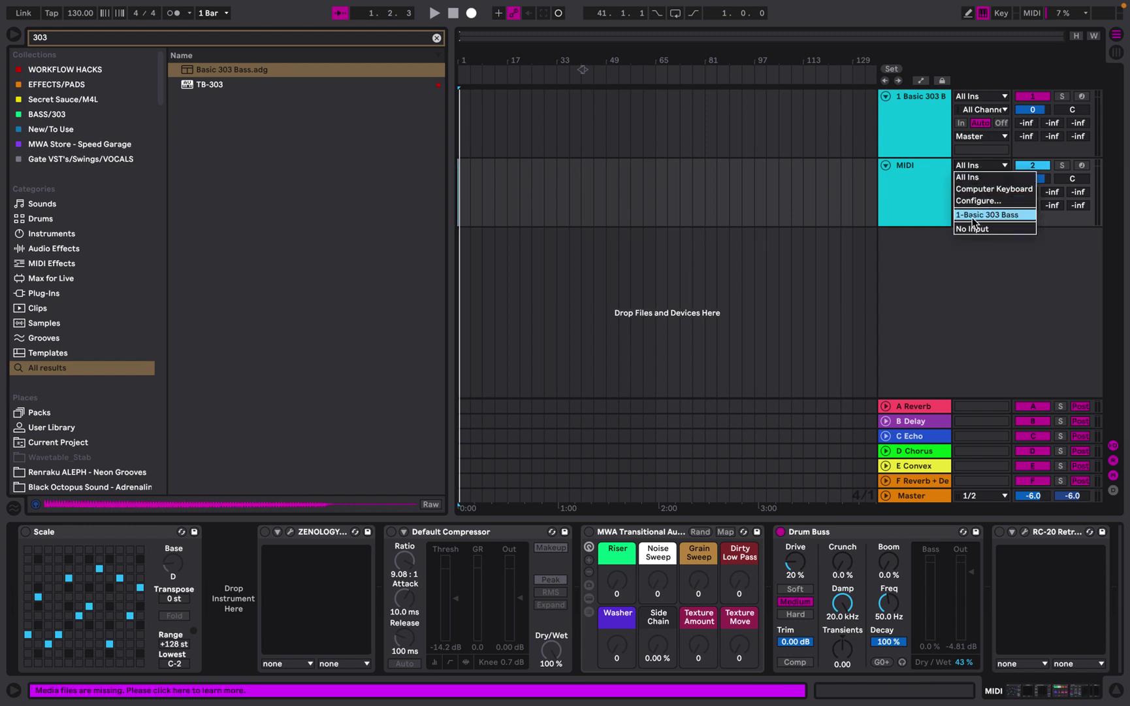
pyautogui.click(1007, 215)
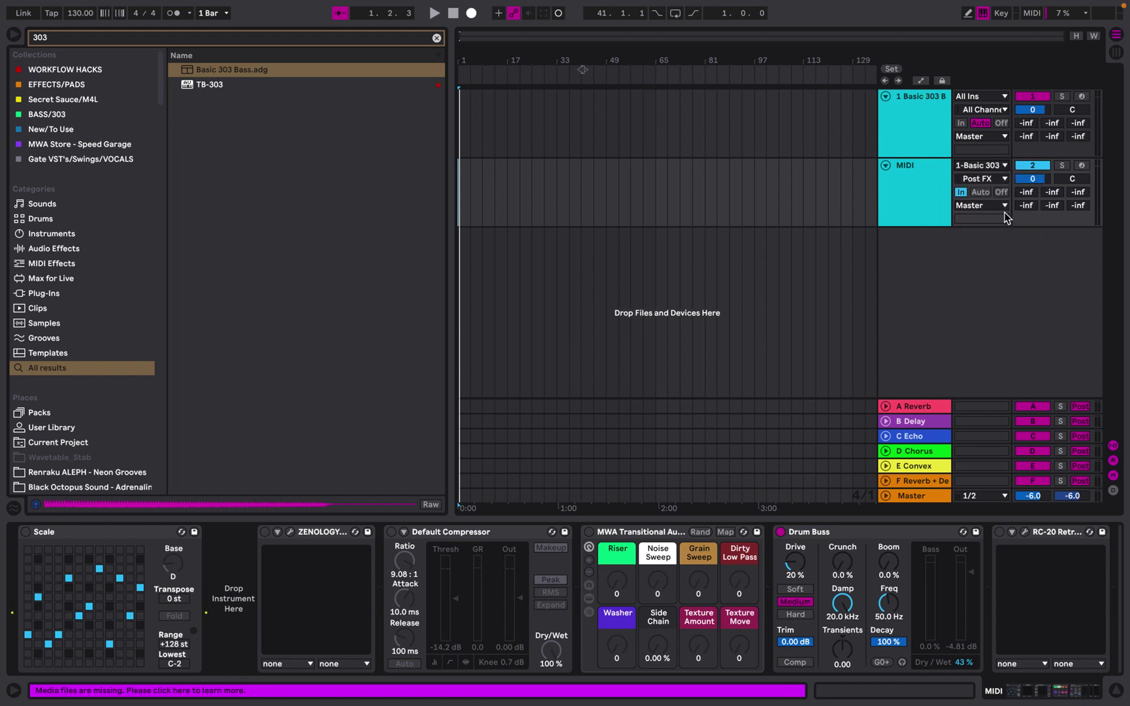
pyautogui.click(1082, 166)
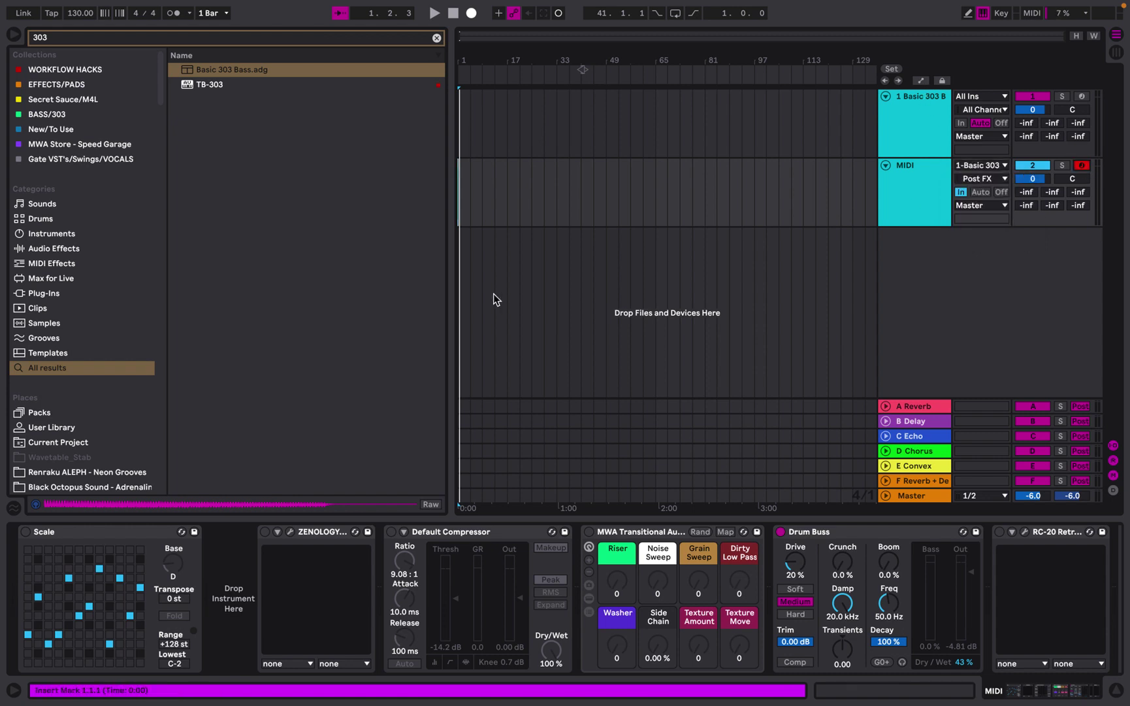
# Record the pattern from 1.1.1 into the armed track for 8 bars, then stop.
pyautogui.click(461, 198)
pyautogui.scroll(5, 461, 198)
pyautogui.scroll(-2, 460, 198)
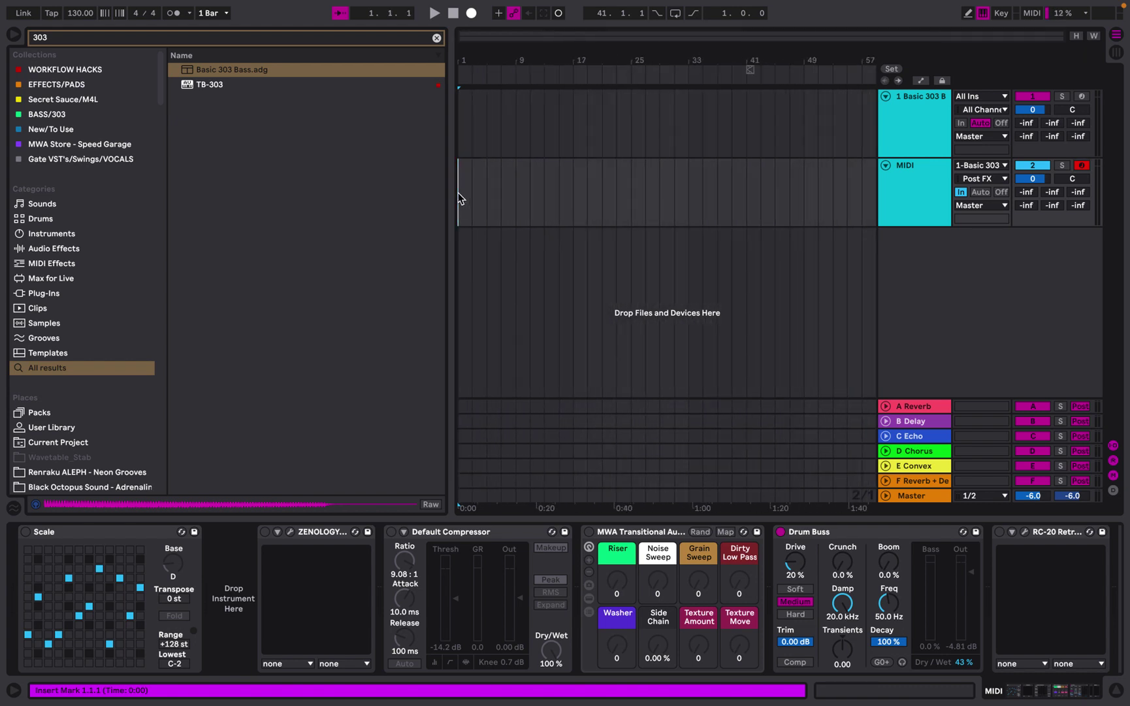
pyautogui.click(472, 16)
pyautogui.press('+')
pyautogui.press('+')
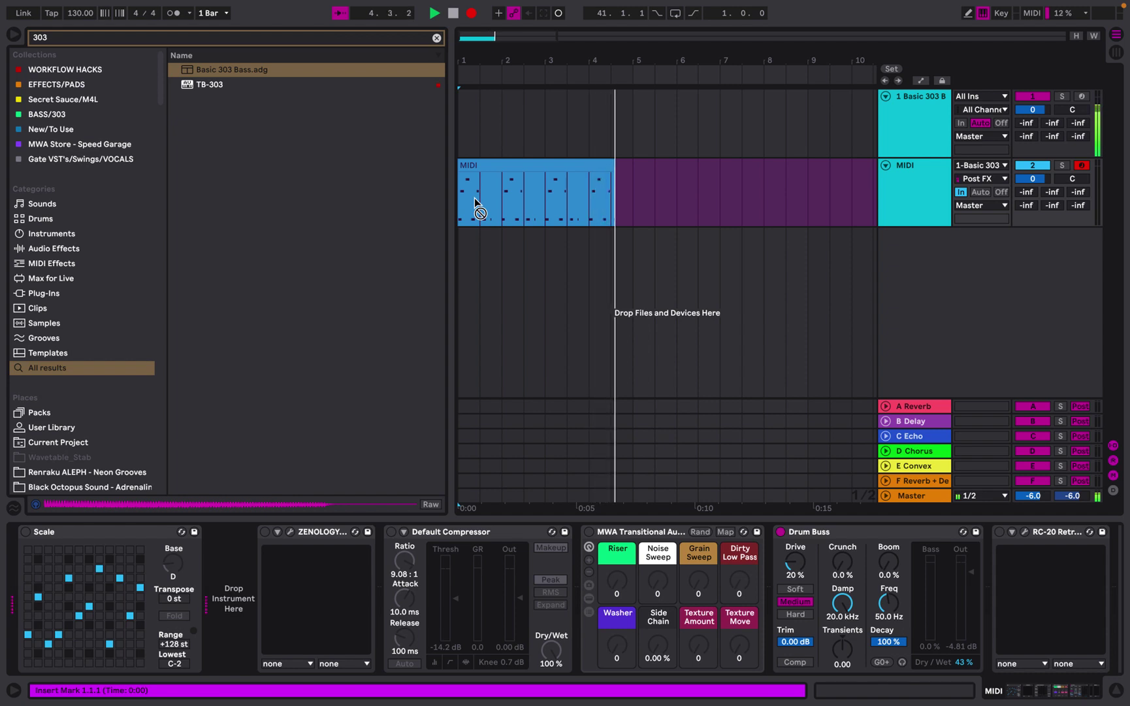
pyautogui.scroll(-5, 475, 197)
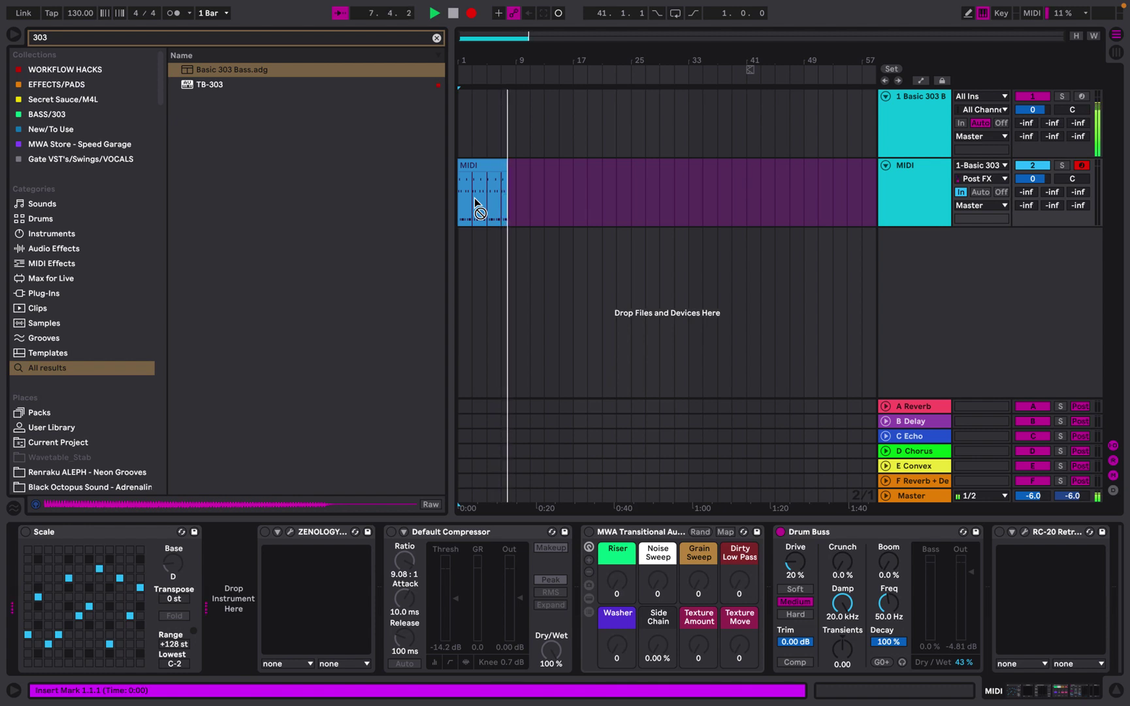
pyautogui.press('F9')
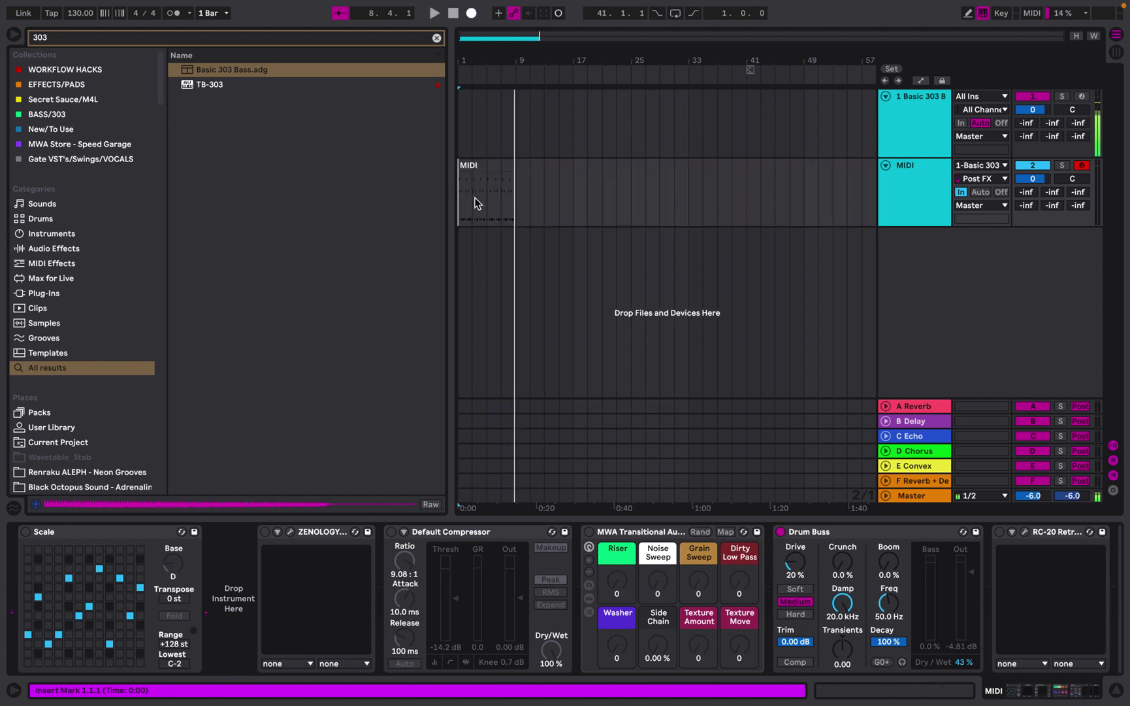
# Set the recorded track's Monitor to Auto and deactivate the Basic 303 Bass track.
pyautogui.click(981, 192)
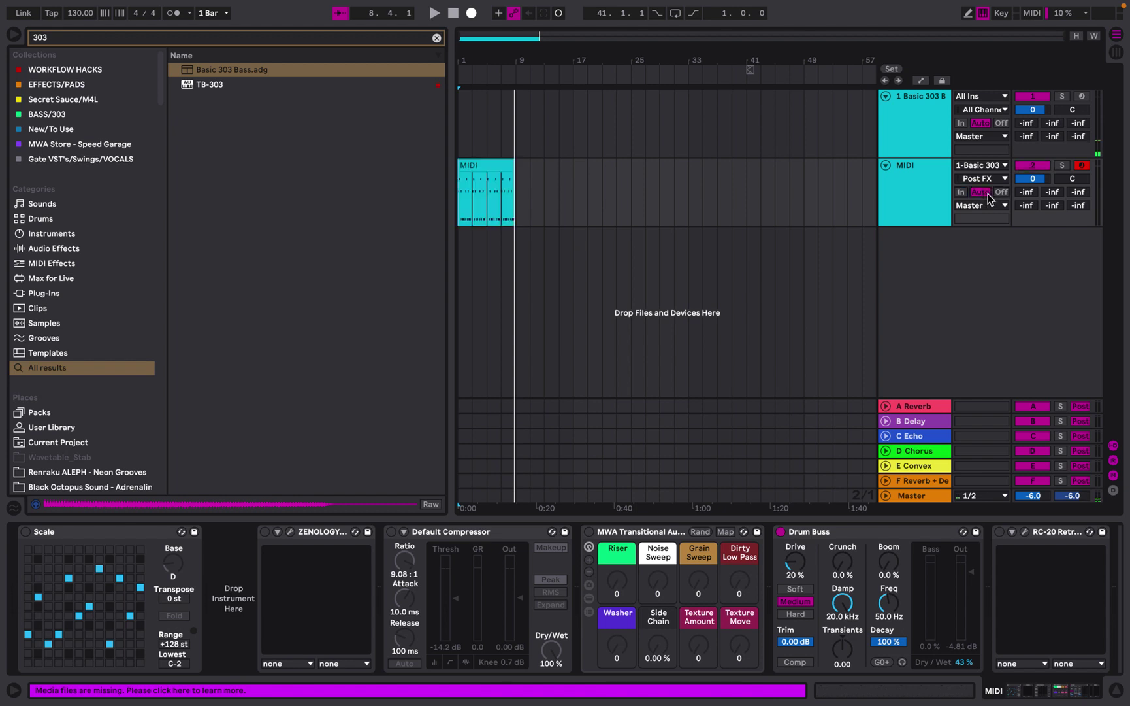
pyautogui.click(1034, 98)
pyautogui.click(935, 172)
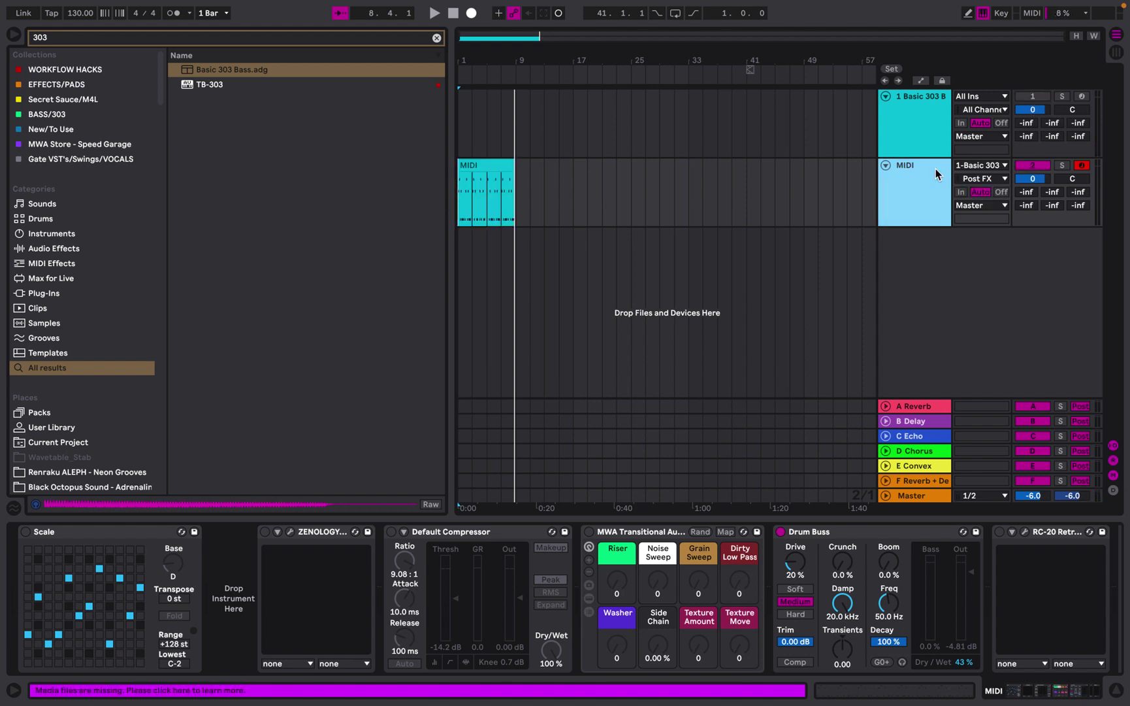
pyautogui.scroll(8, 490, 240)
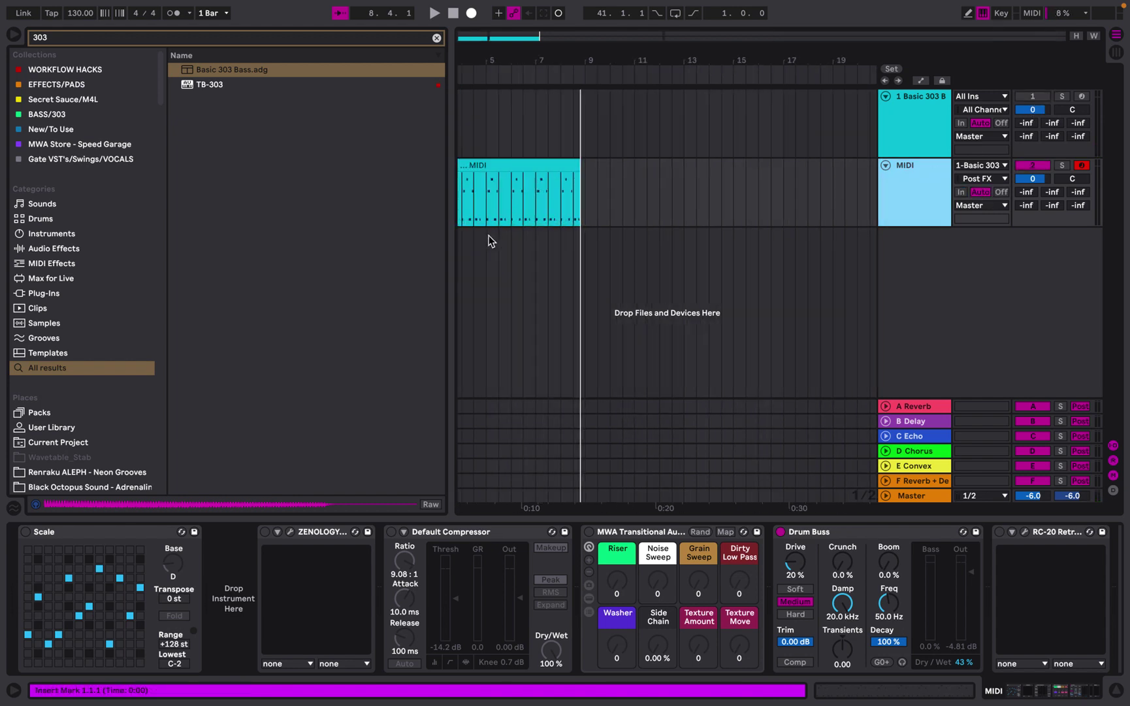
# Drag the Basic 303 Bass preset onto the recorded MIDI track and play the clip.
pyautogui.click(521, 167)
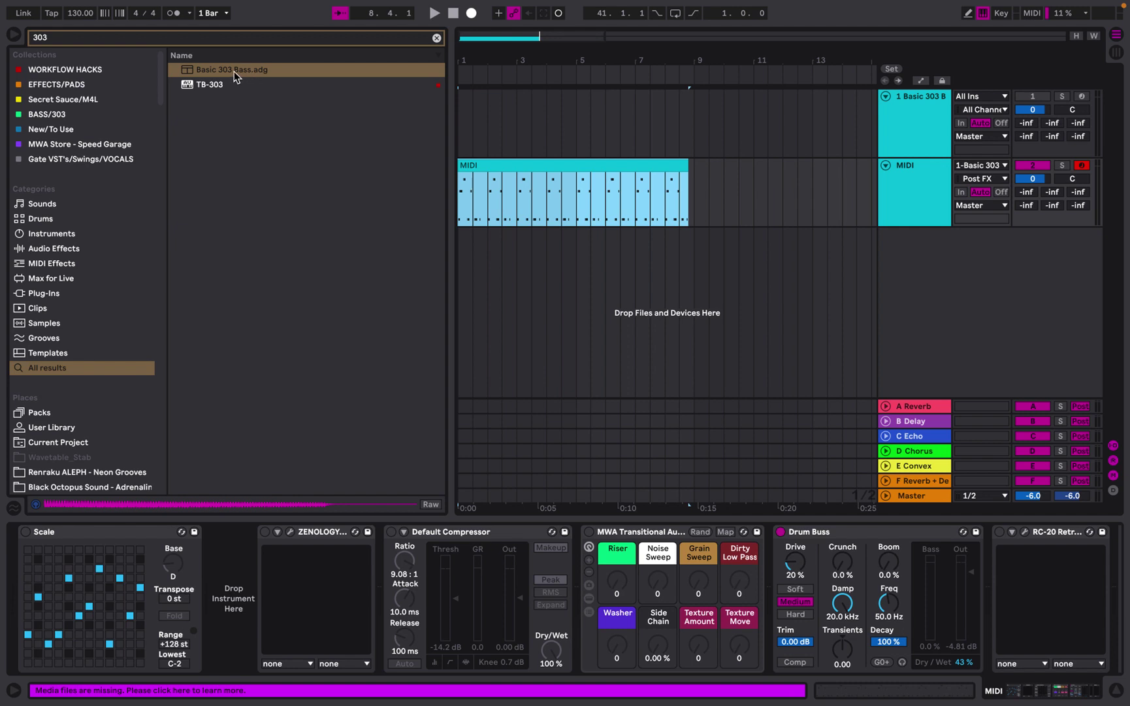
pyautogui.moveTo(234, 71); pyautogui.dragTo(494, 143)
pyautogui.moveTo(499, 186); pyautogui.dragTo(926, 183)
pyautogui.press('space')
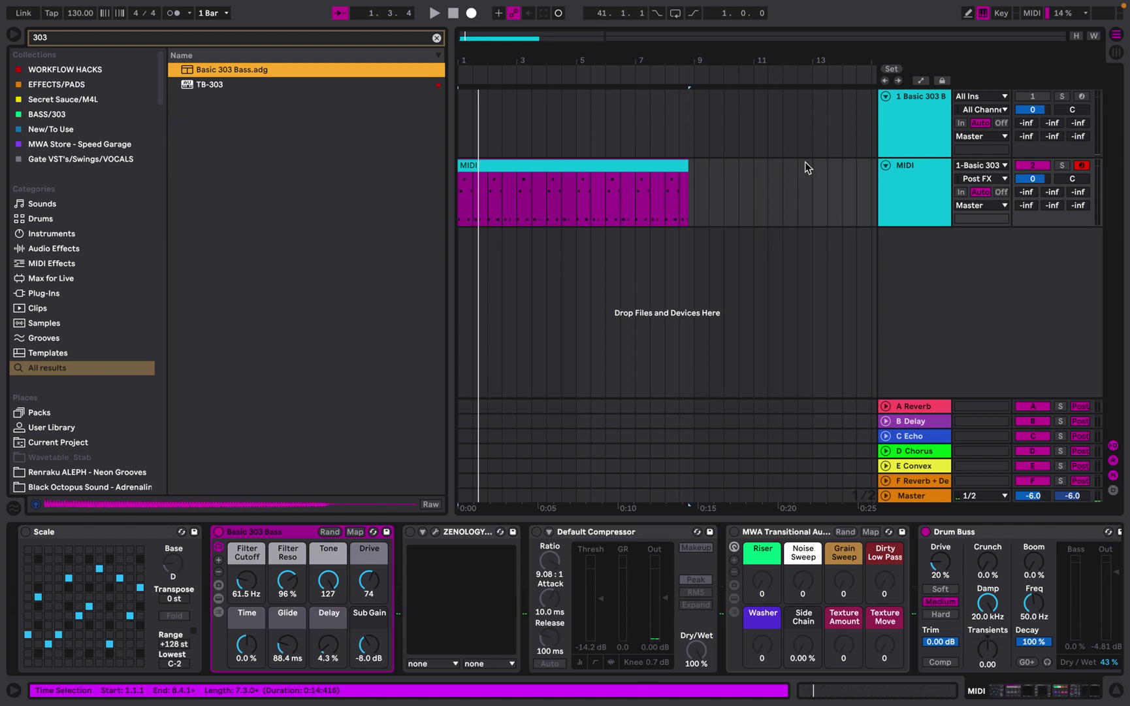
# Delete the recorded track and its clip, remove track 1's devices, and clear the search.
pyautogui.click(898, 174)
pyautogui.press('Delete')
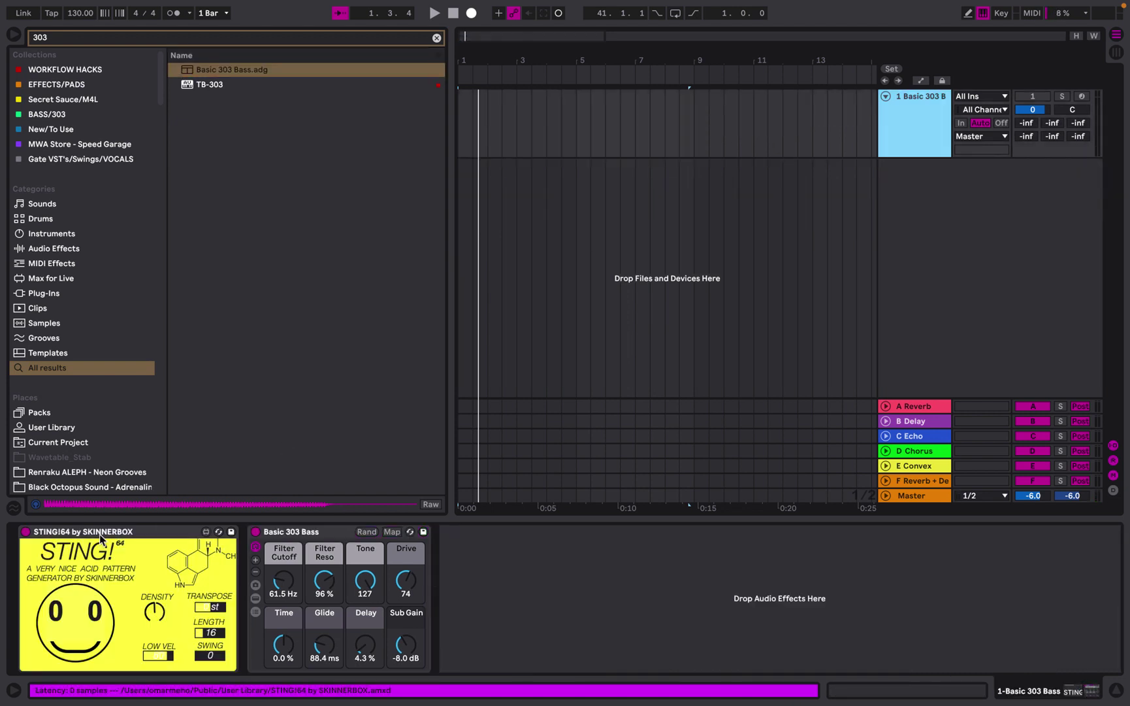
pyautogui.click(111, 530)
pyautogui.press('Delete')
pyautogui.press('Delete')
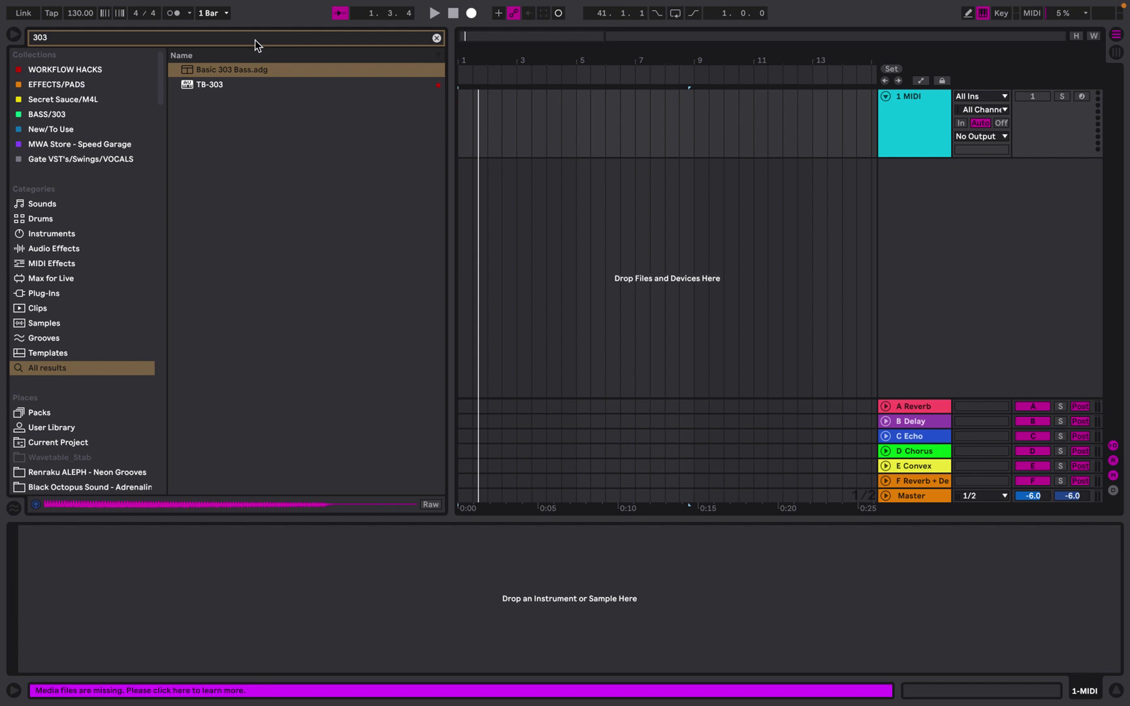
pyautogui.press('BackSpace')
pyautogui.press('BackSpace')
pyautogui.press('BackSpace')
# Load STING!64 onto track 1 and add the m1organ.wav sample from an 'm1' search.
pyautogui.write('sting')
pyautogui.doubleClick(248, 85)
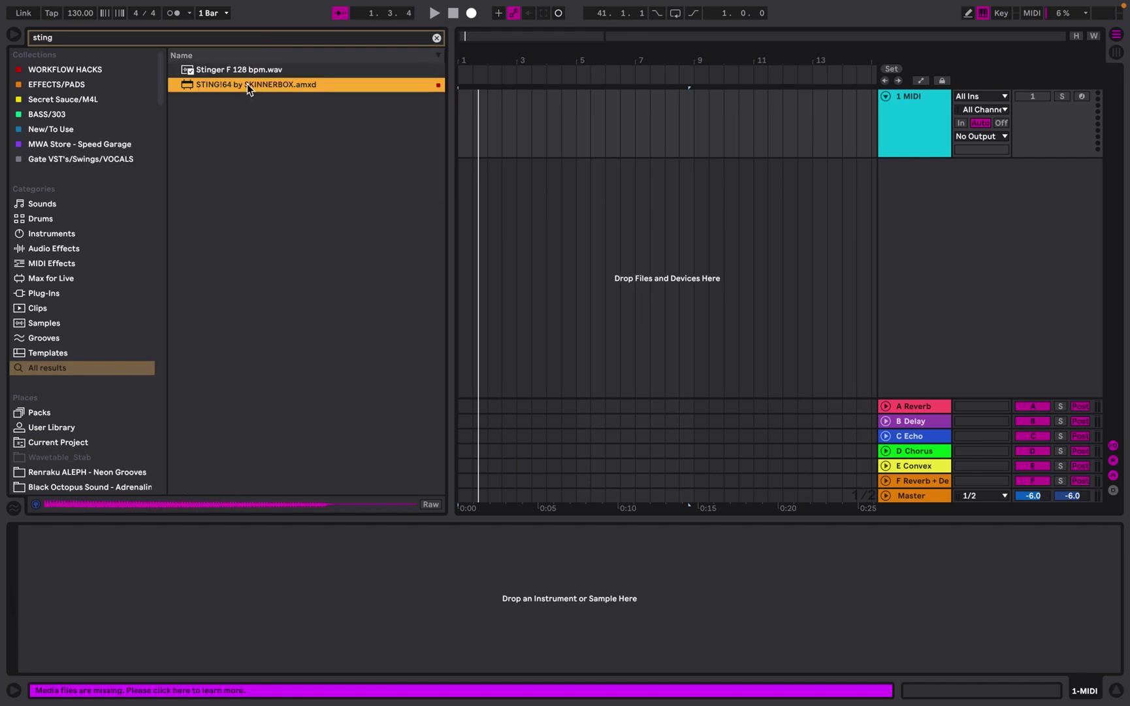
pyautogui.click(905, 101)
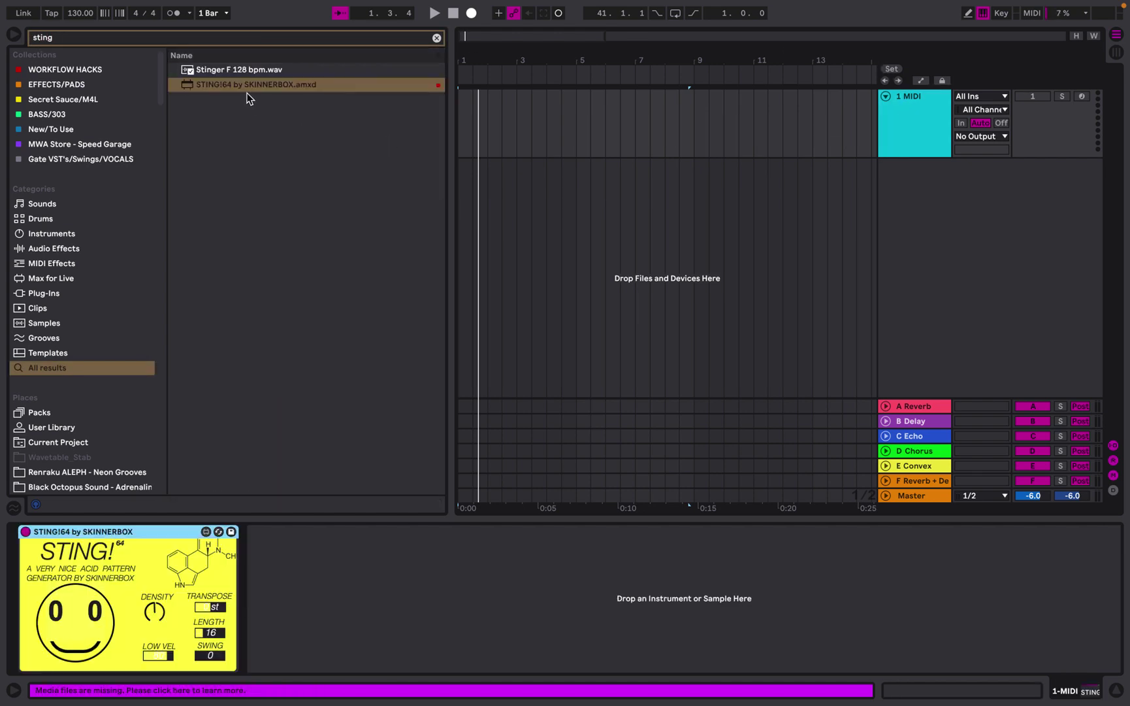
pyautogui.click(236, 41)
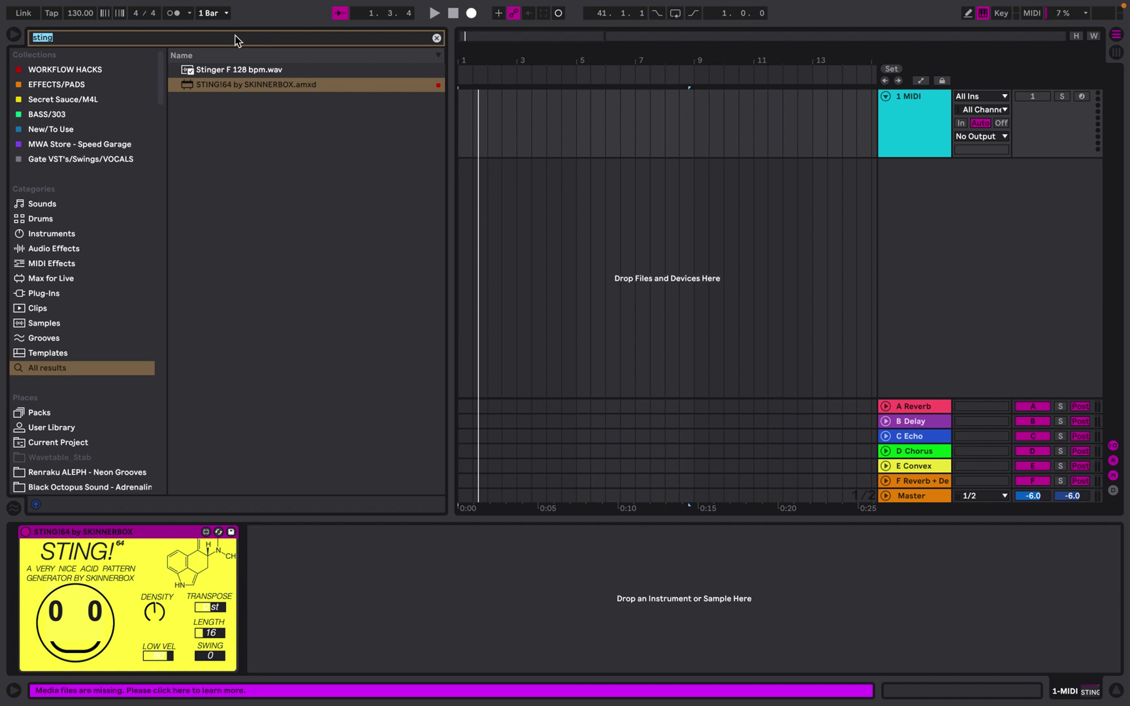
pyautogui.write('m1')
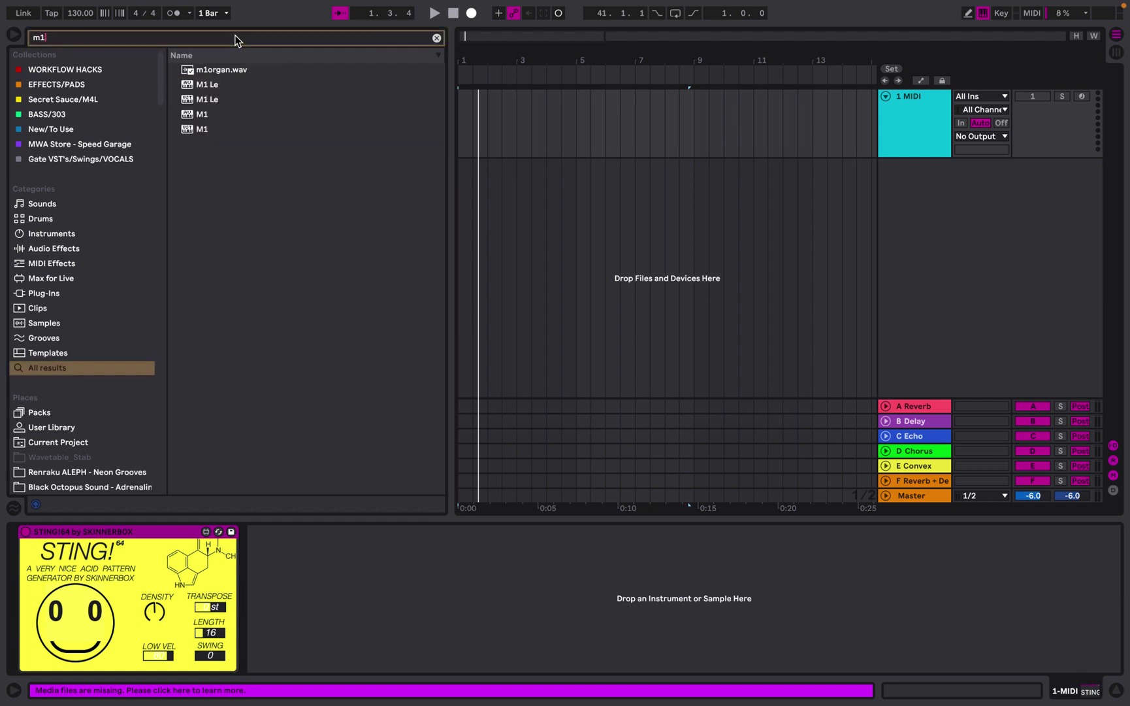
pyautogui.click(218, 70)
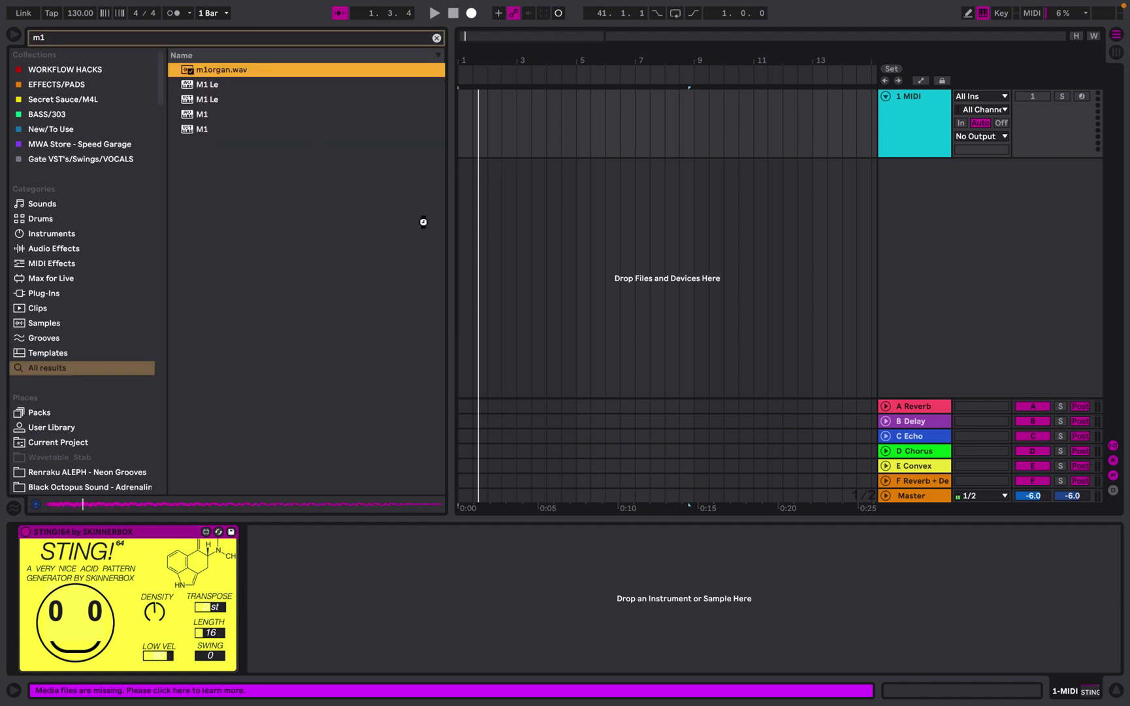
pyautogui.moveTo(424, 221); pyautogui.dragTo(466, 160)
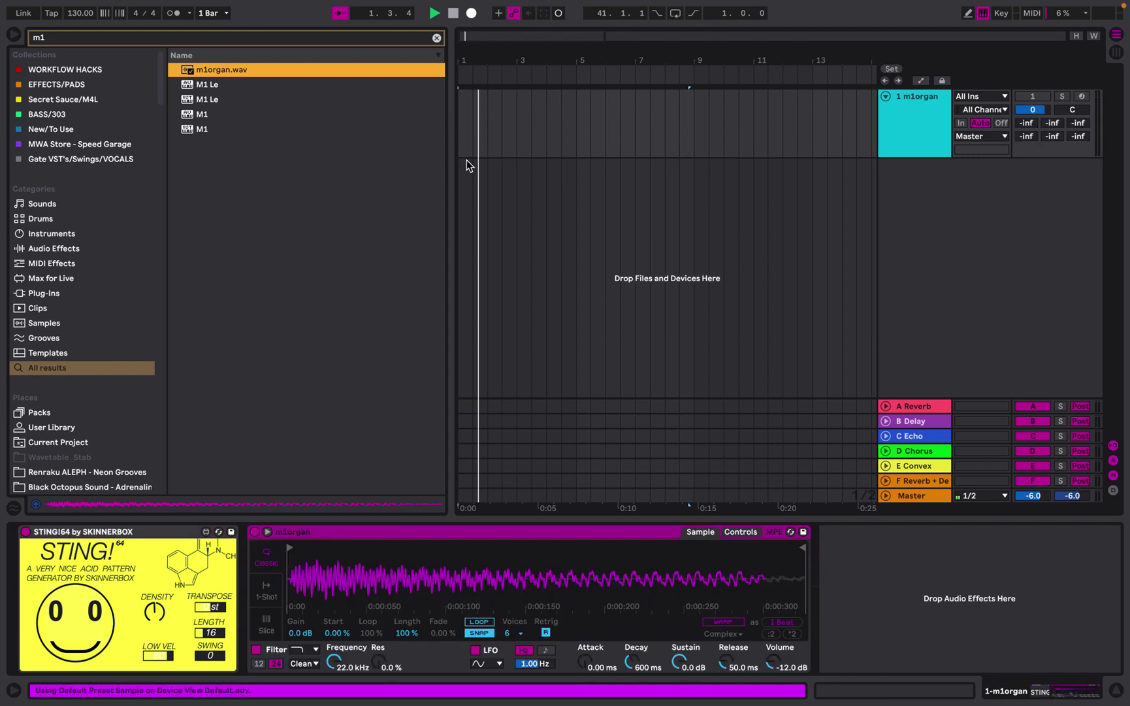
# Activate track 1, play, set STING!64 LENGTH to 15 and Simpler to 1-Shot.
pyautogui.click(1033, 96)
pyautogui.press('space')
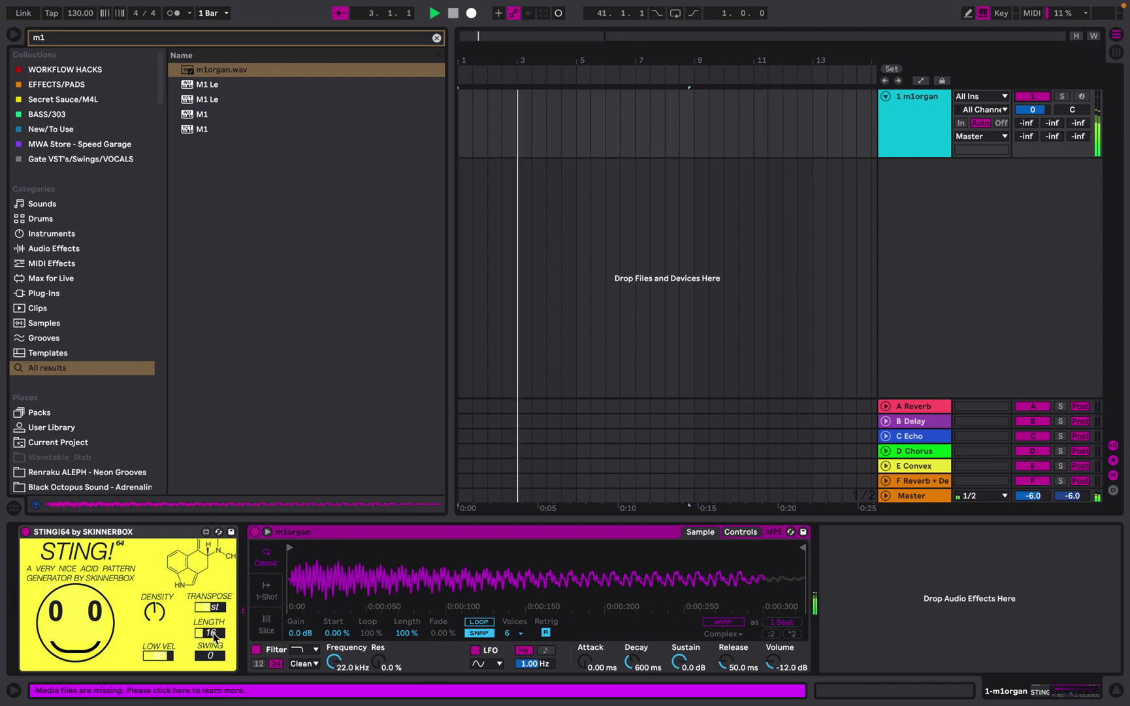
pyautogui.moveTo(213, 634); pyautogui.dragTo(213, 637)
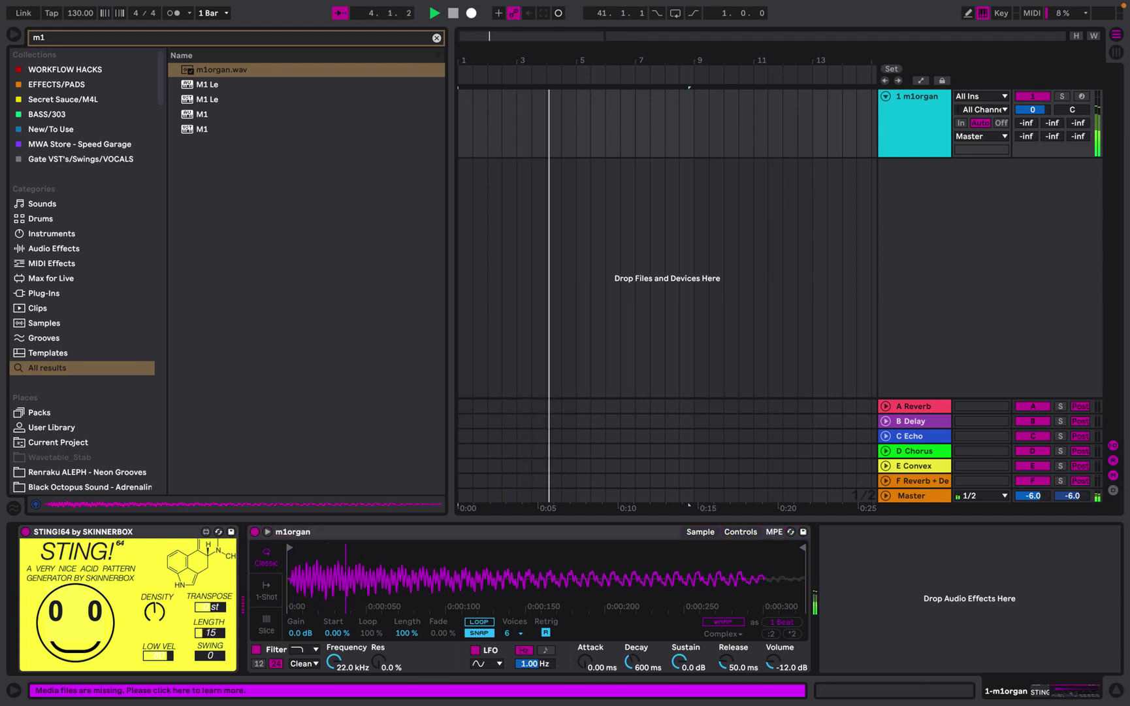
pyautogui.click(266, 590)
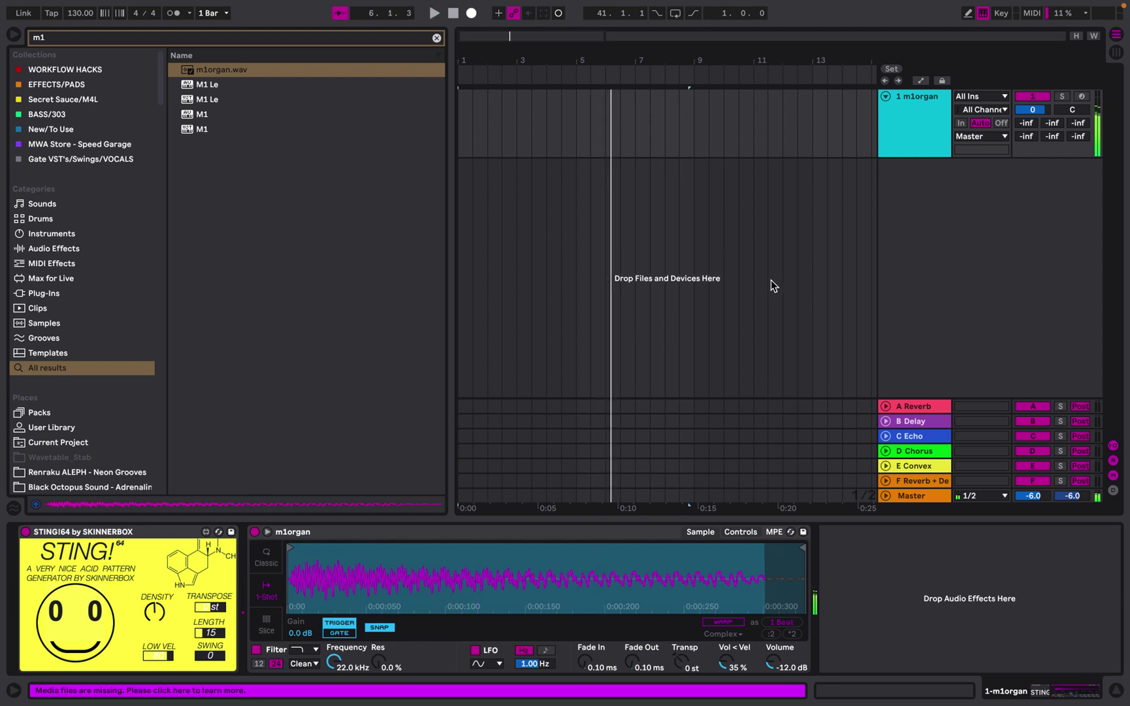
# Insert a MIDI track with Monitor In, input 1-m1organ Post FX, and arm it.
pyautogui.rightClick(946, 200)
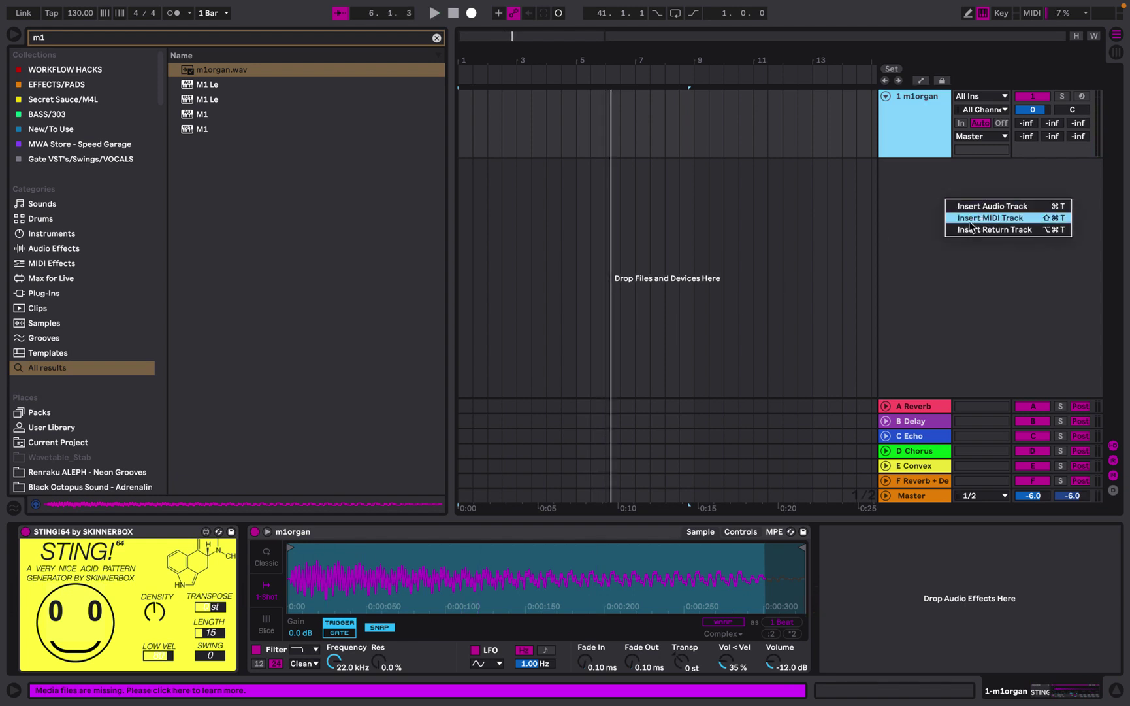
pyautogui.press('Return')
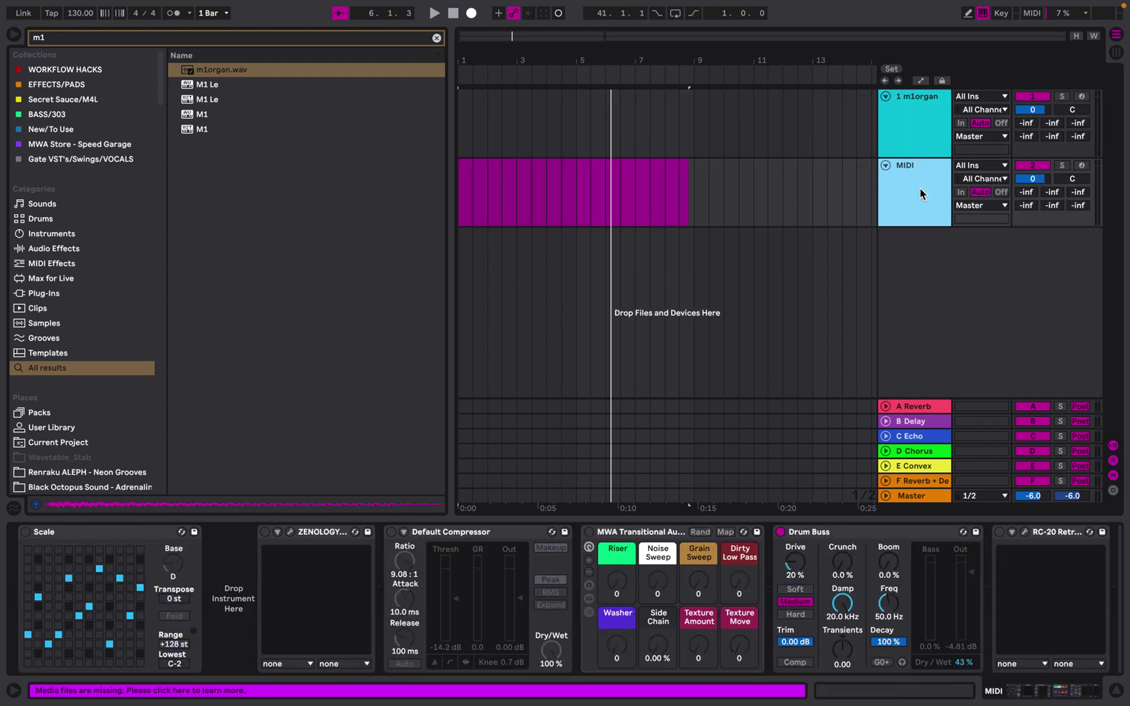
pyautogui.click(965, 193)
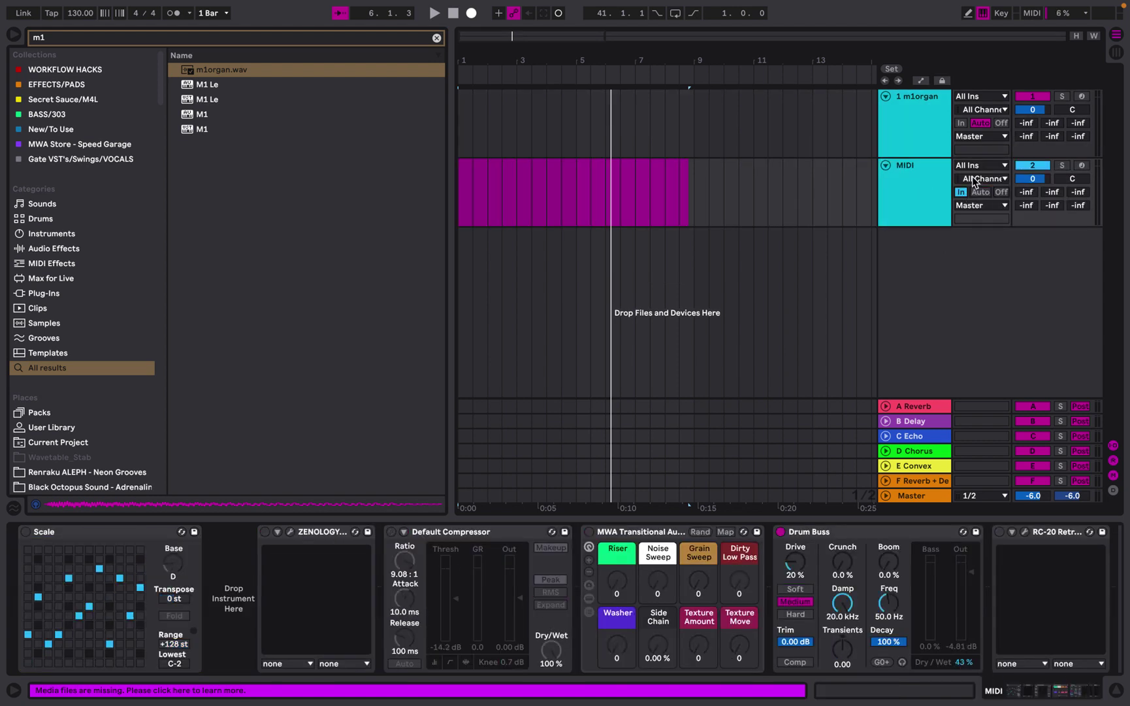
pyautogui.click(981, 167)
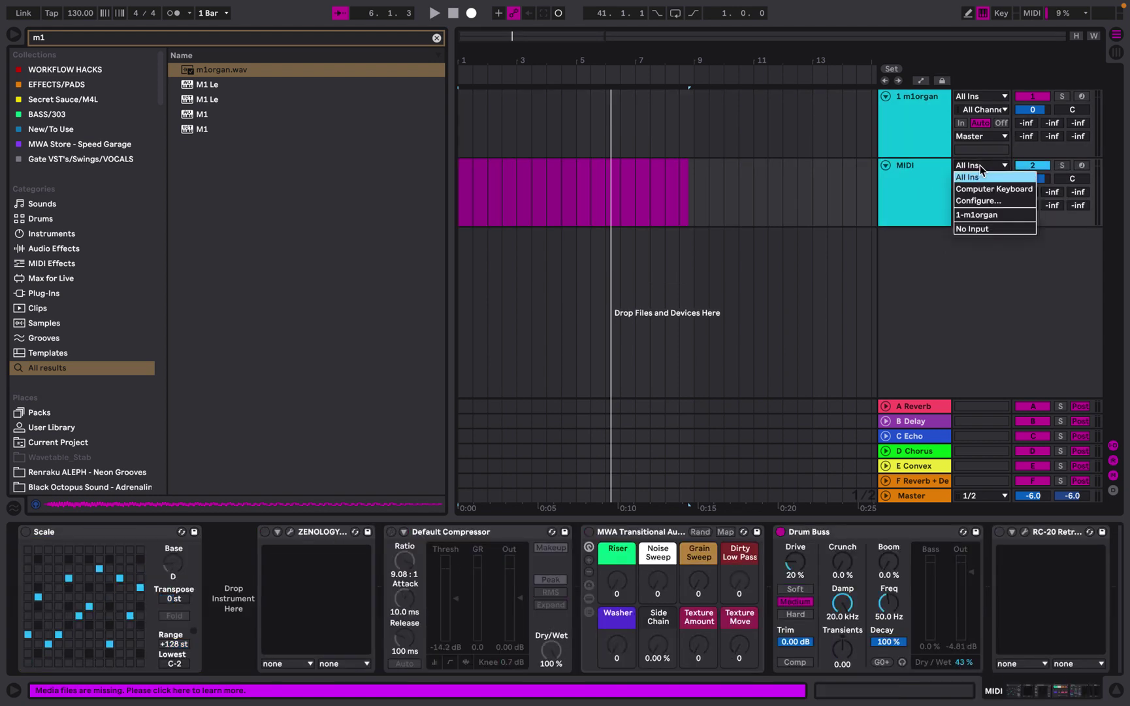
pyautogui.click(986, 215)
pyautogui.click(1086, 167)
# Delete the empty clip, reselect the new MIDI track, and start arrangement recording.
pyautogui.press('Delete')
pyautogui.click(948, 133)
pyautogui.click(923, 184)
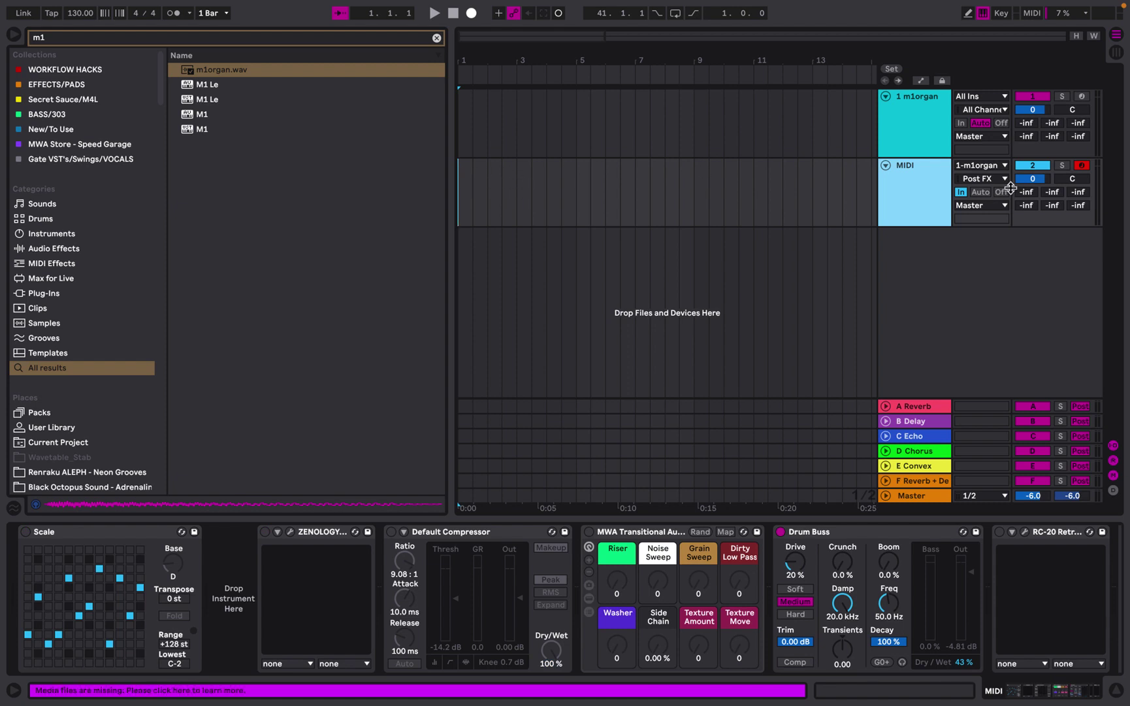
pyautogui.click(472, 14)
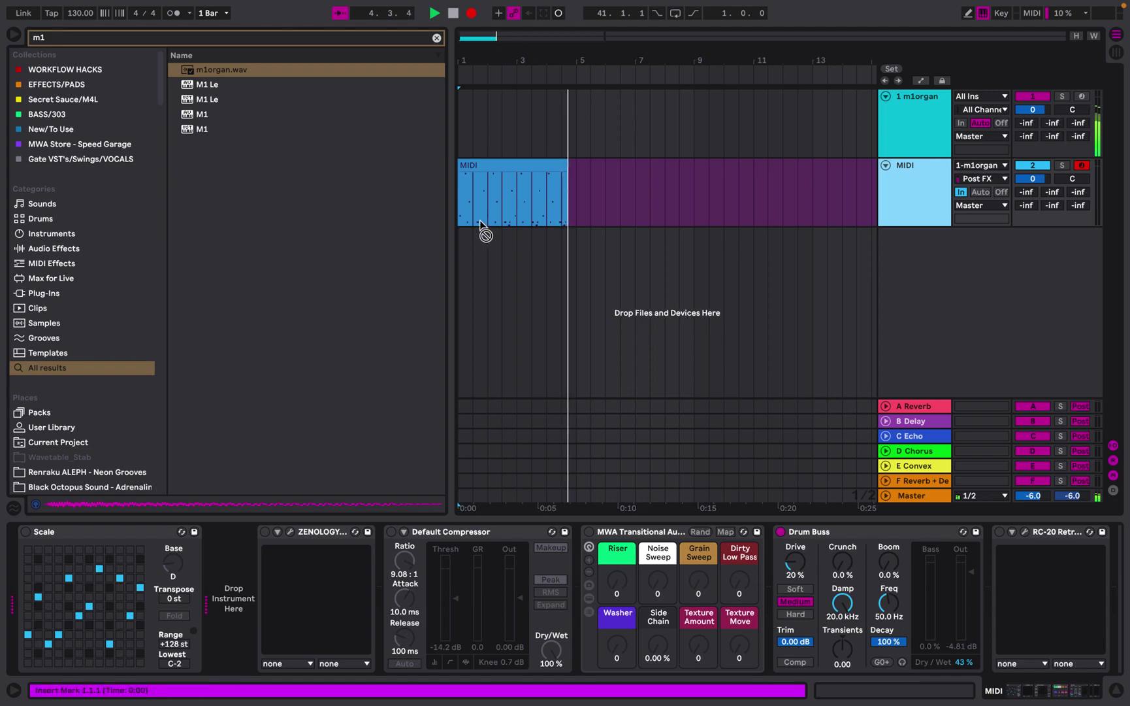
# Generate a new STING!64 pattern mid-recording, then stop around bar 16.
pyautogui.scroll(5, 501, 212)
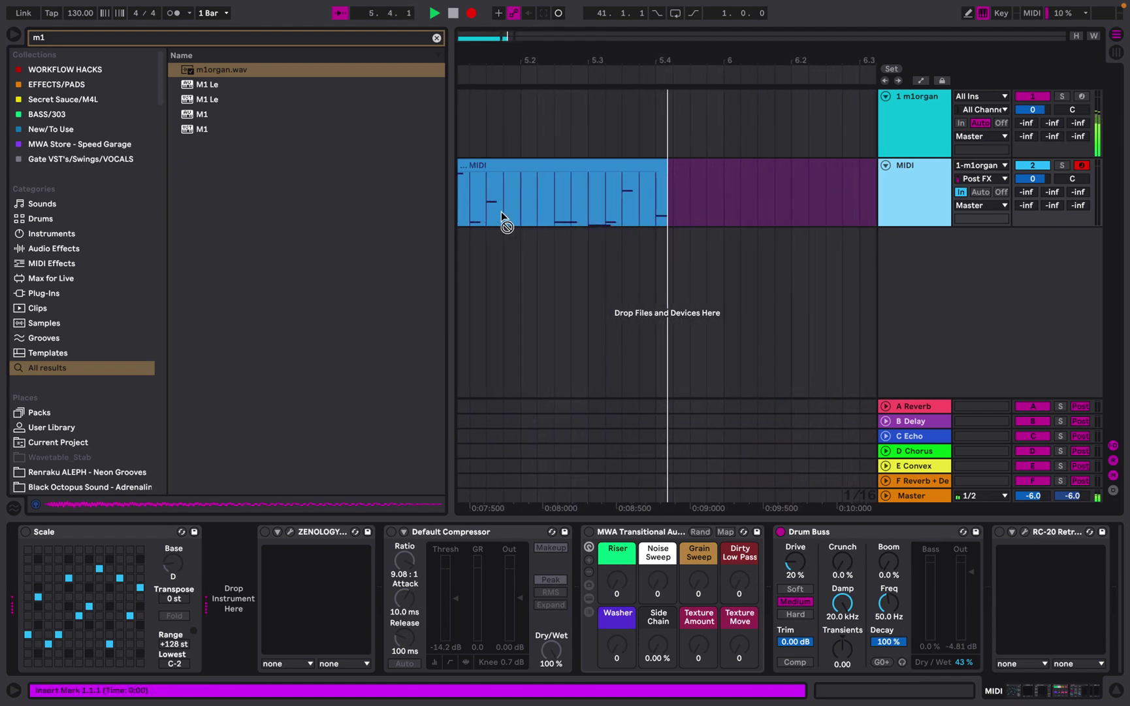
pyautogui.scroll(-2, 505, 211)
pyautogui.scroll(-2, 505, 212)
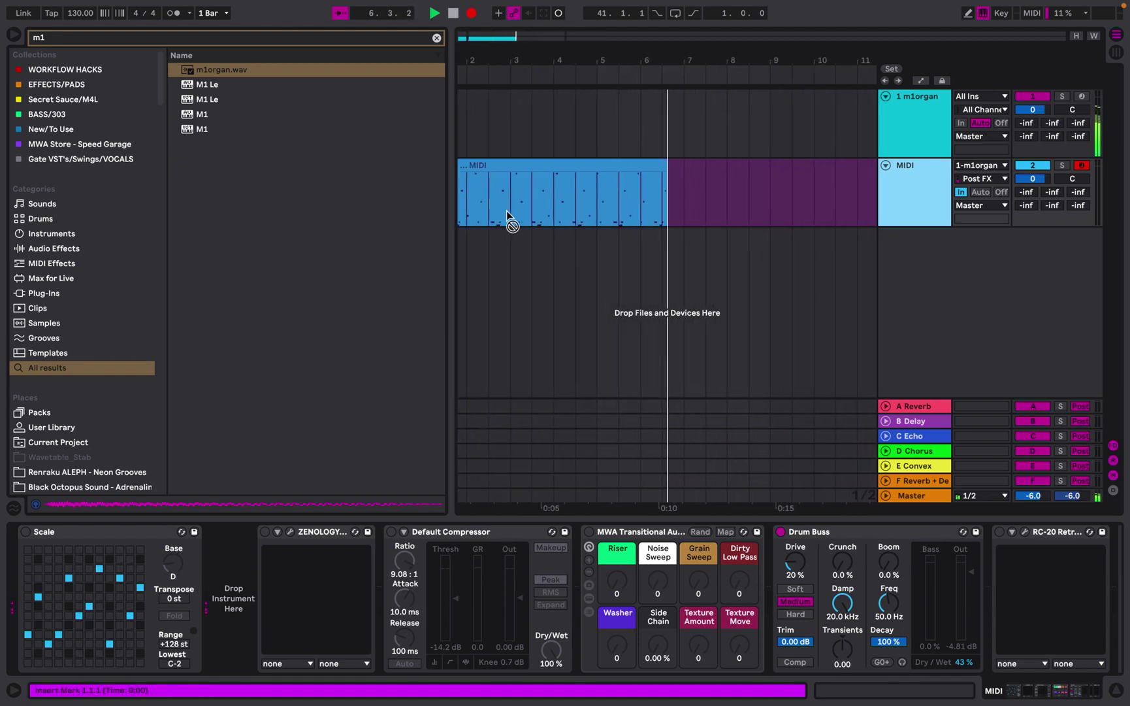
pyautogui.click(931, 123)
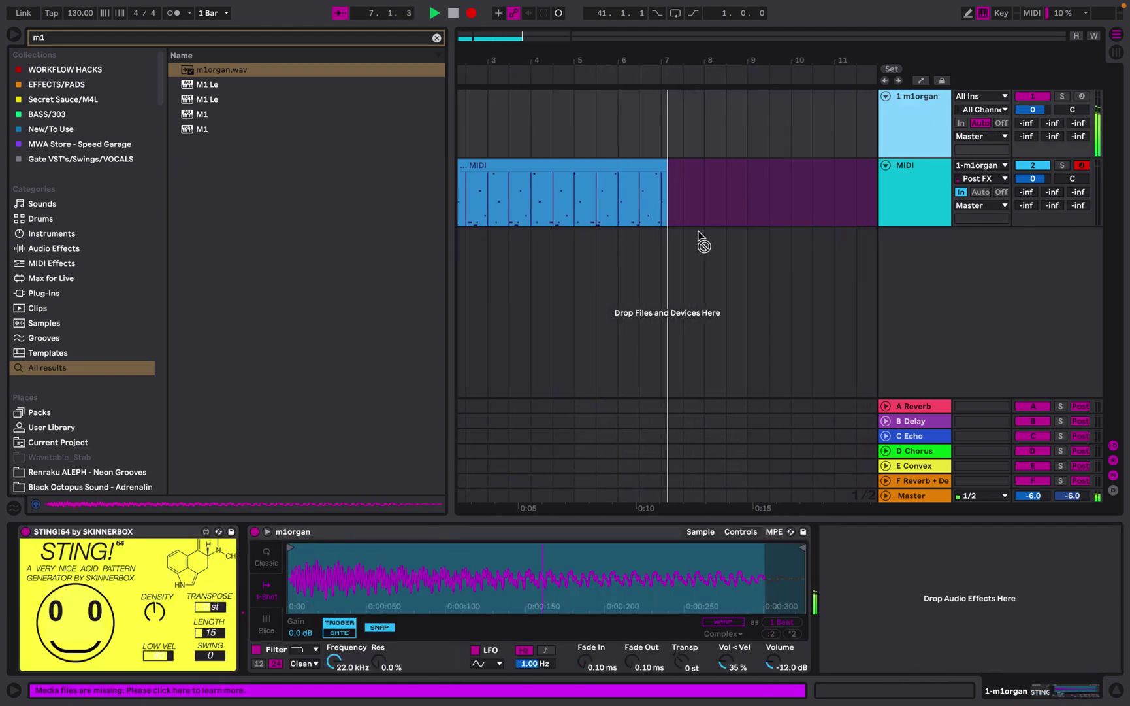
pyautogui.click(86, 593)
pyautogui.scroll(4, 625, 215)
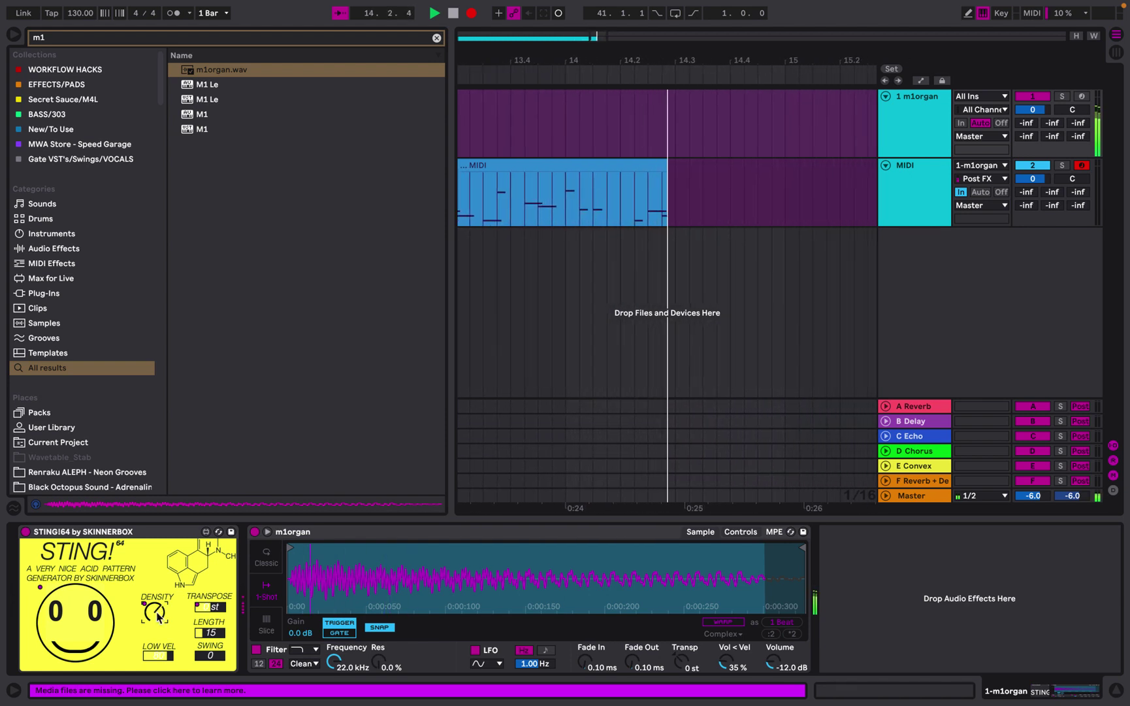
pyautogui.scroll(-10, 608, 302)
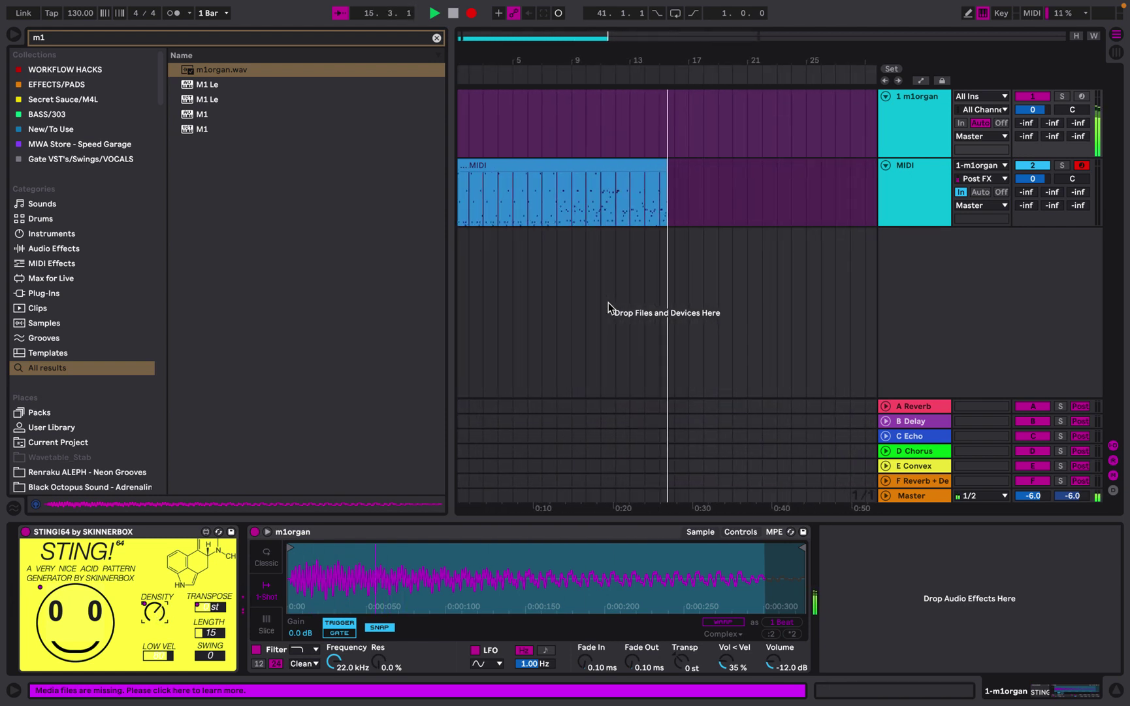
pyautogui.press('space')
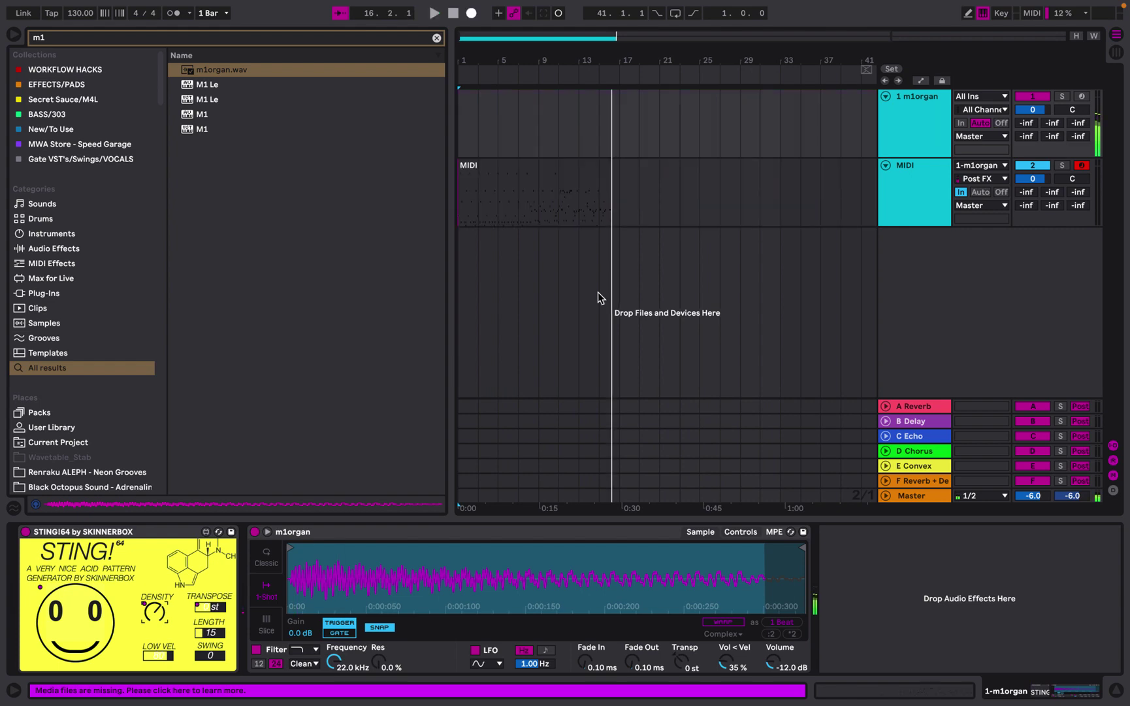
# Search 'kick', preview loops, and drop ss_kick_loop_frack_125.wav onto a new track below.
pyautogui.click(434, 37)
pyautogui.write('kick')
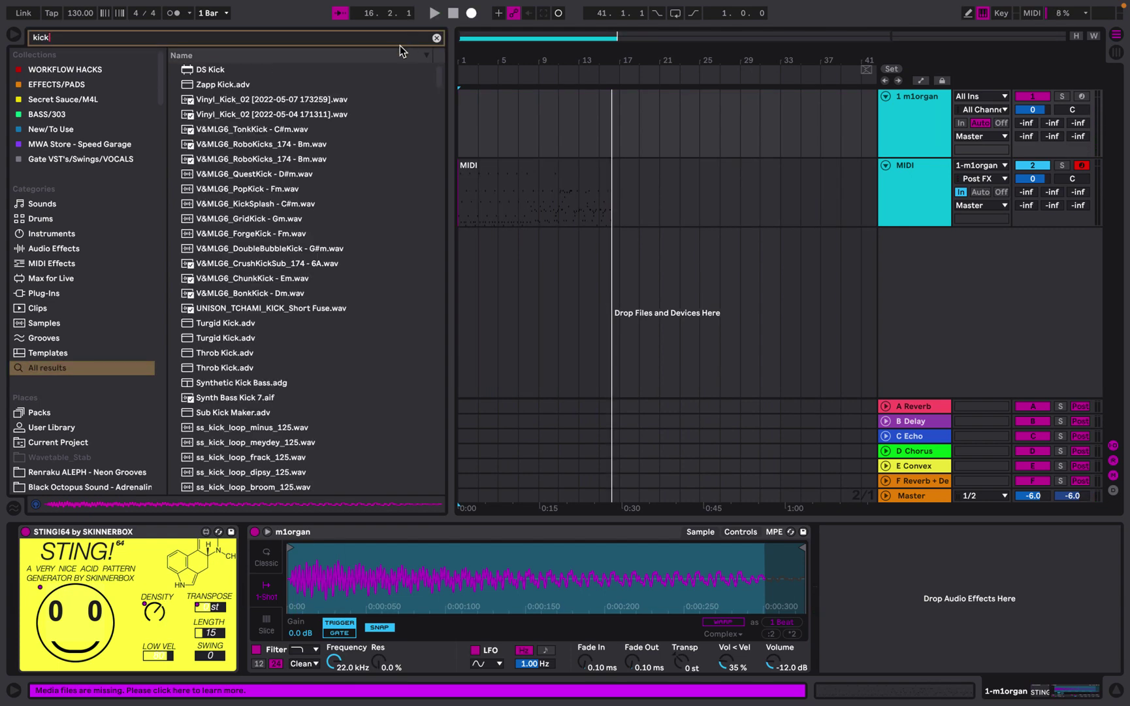
pyautogui.scroll(-5, 286, 304)
pyautogui.click(274, 354)
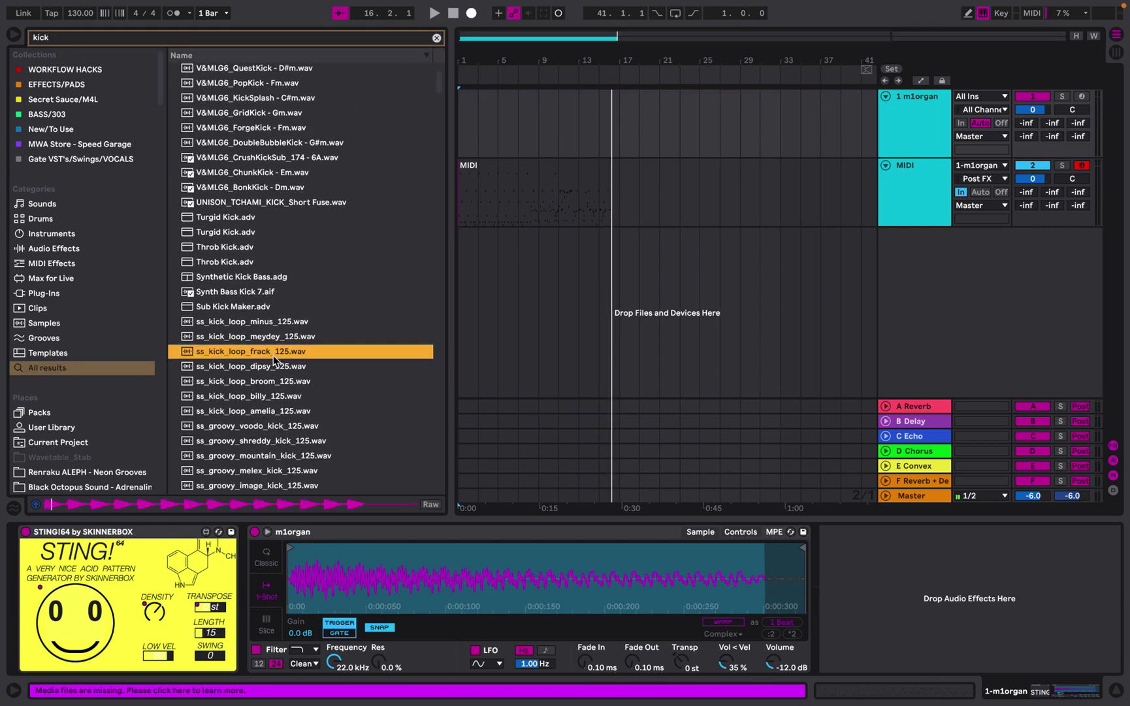
pyautogui.click(273, 336)
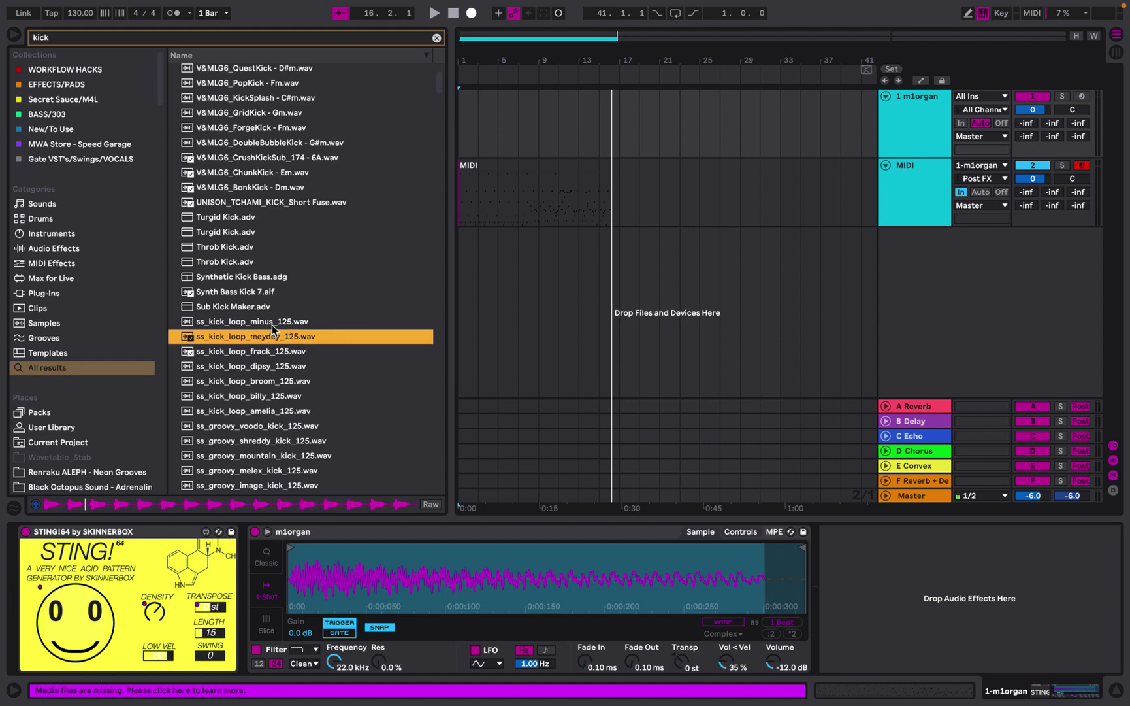
pyautogui.click(272, 325)
pyautogui.moveTo(272, 353); pyautogui.dragTo(466, 265)
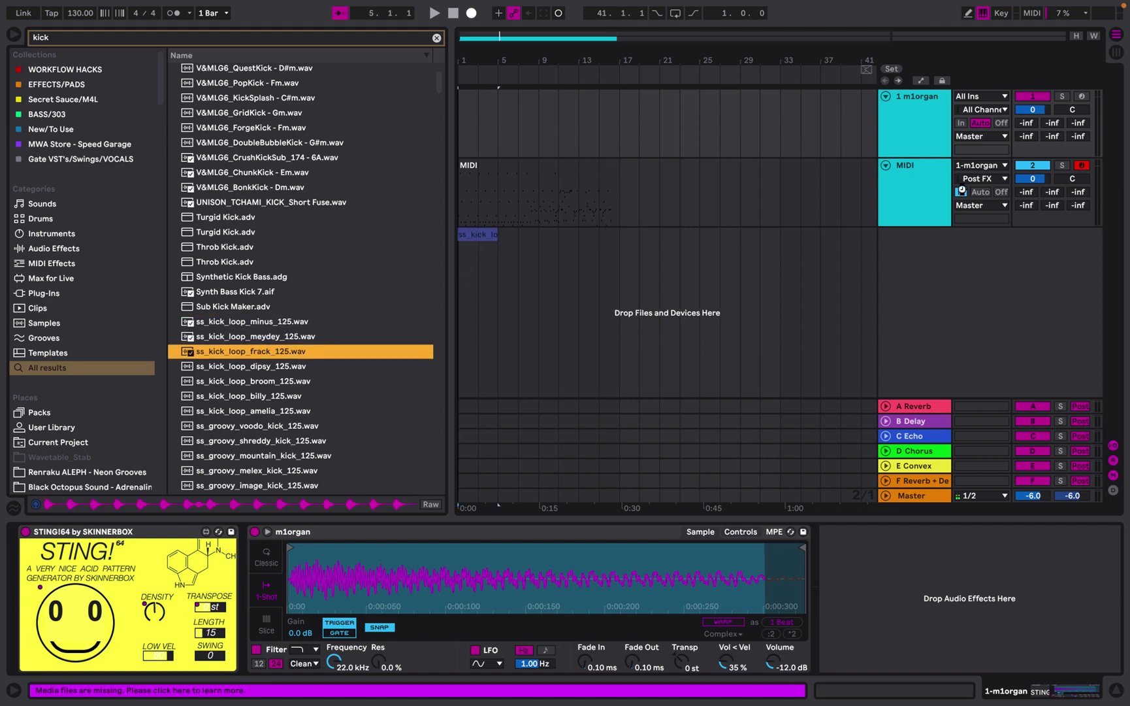
pyautogui.moveTo(987, 197); pyautogui.dragTo(986, 199)
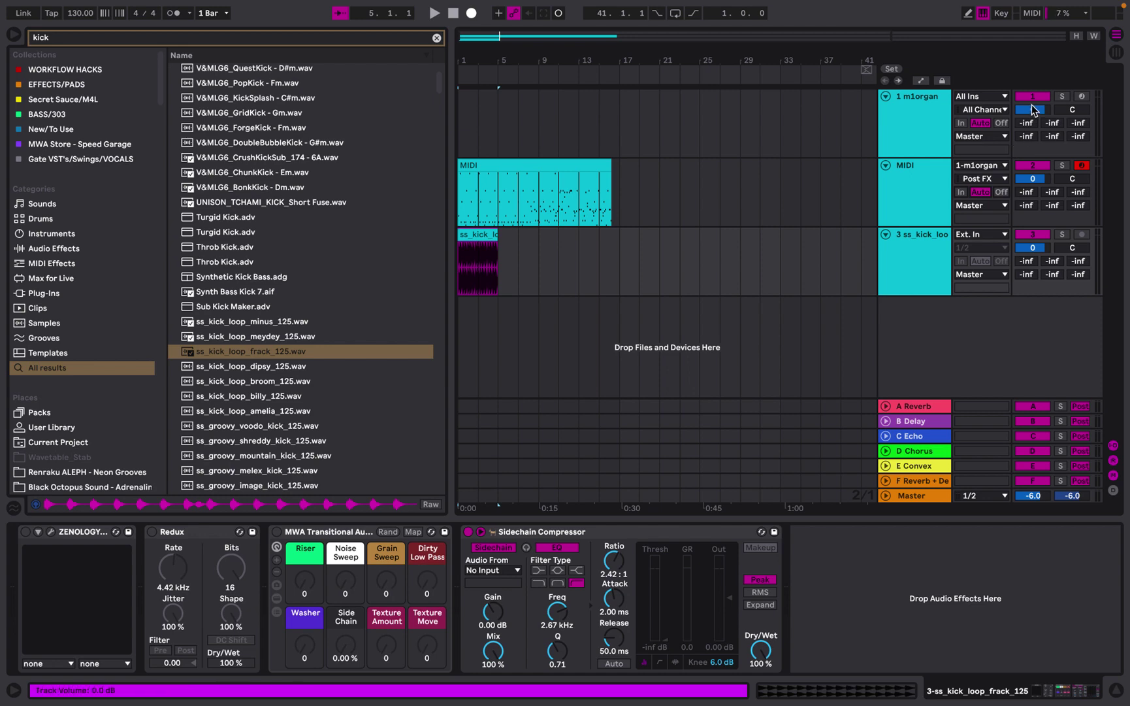
# Play the arrangement with the kick loop, then search 'm1' and select m1organ.wav.
pyautogui.press('space')
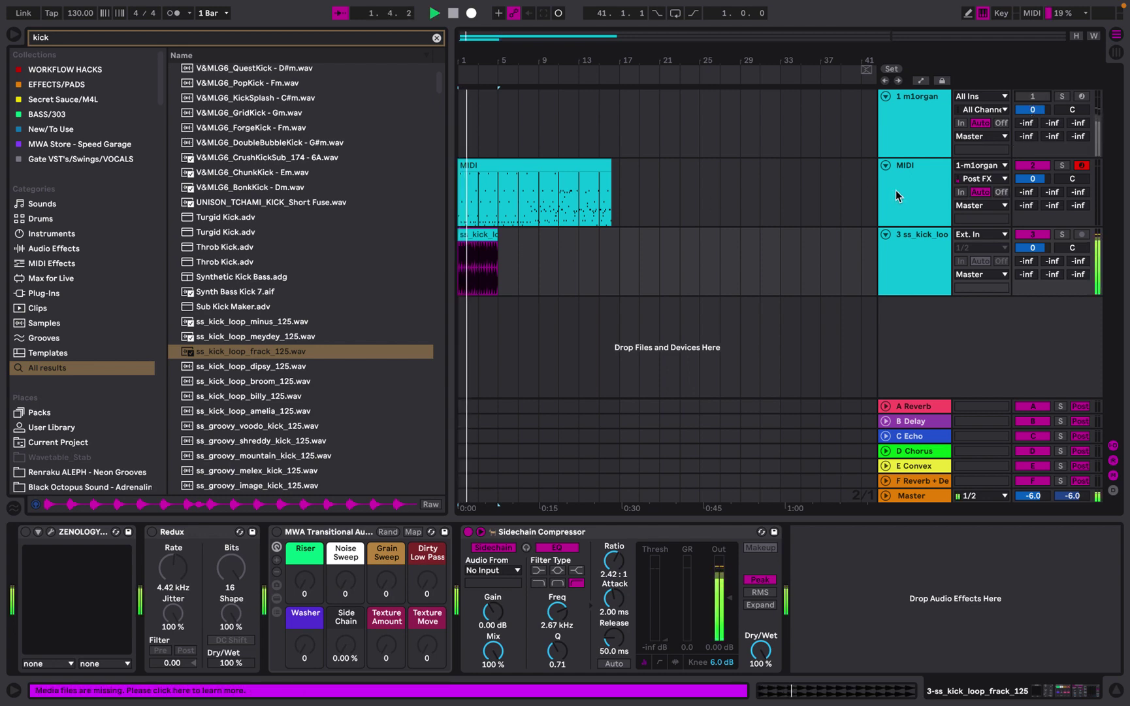
pyautogui.click(895, 190)
pyautogui.hotkey('ctrl', 'f')
pyautogui.write('m1')
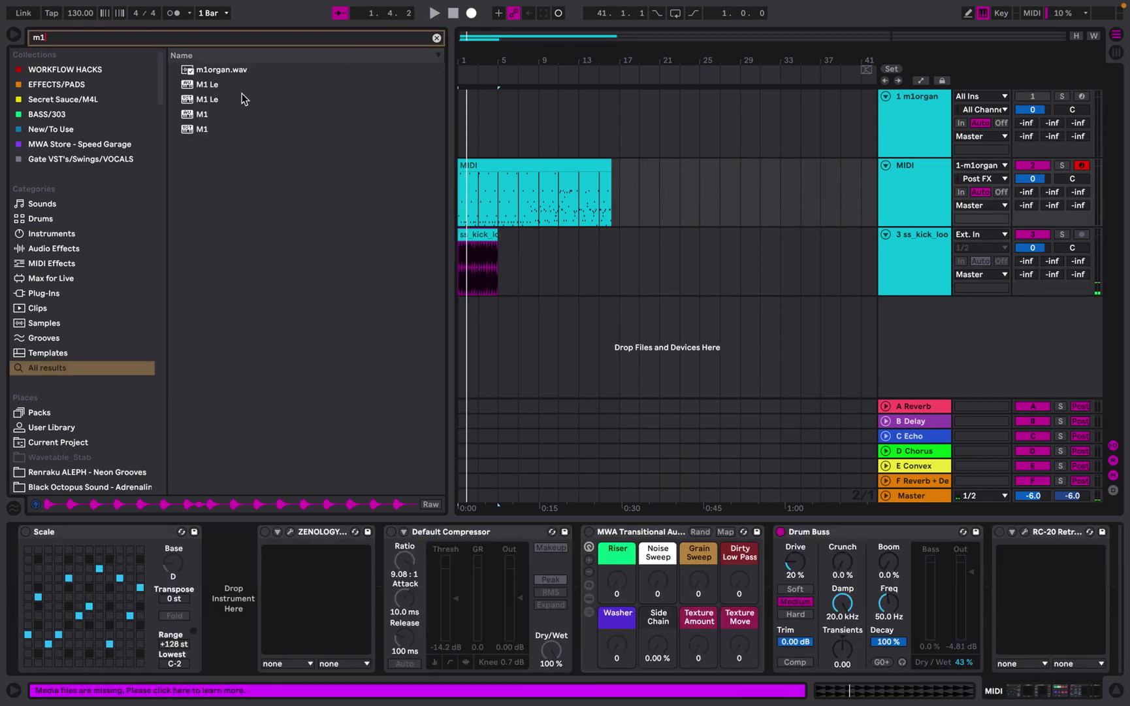
pyautogui.click(215, 74)
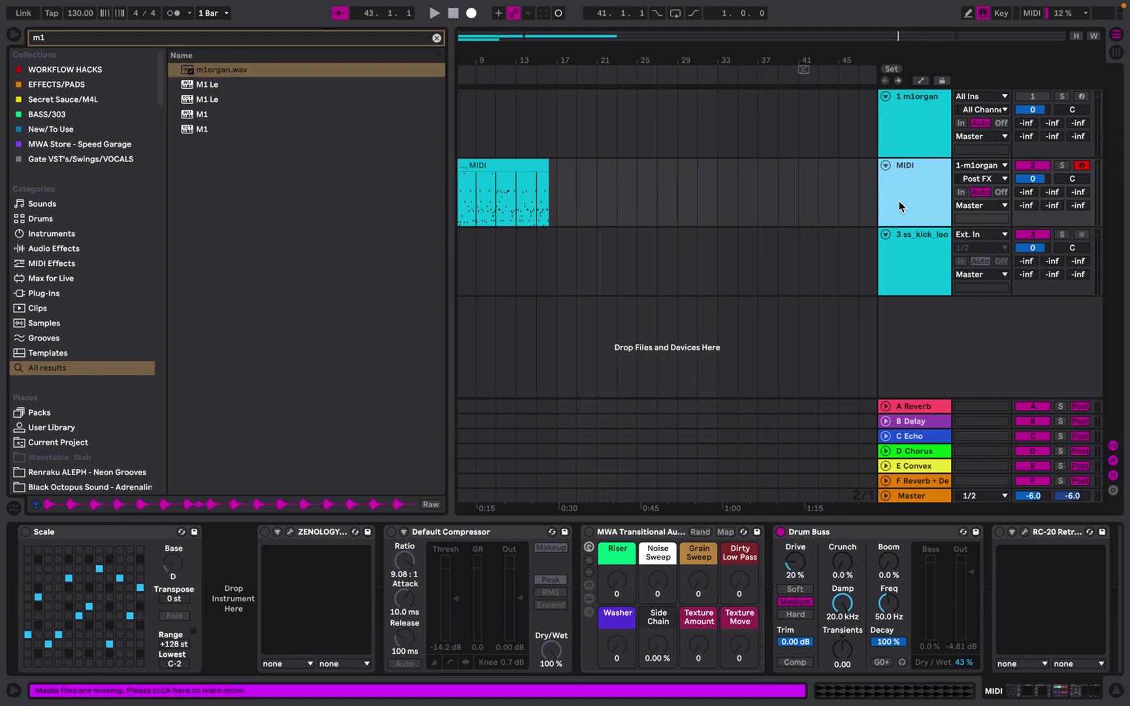